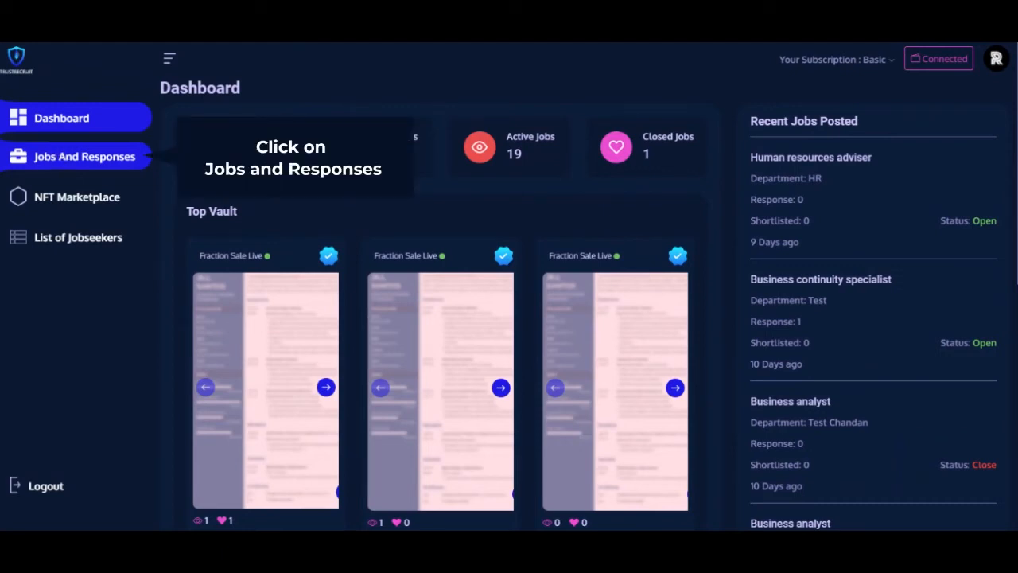
Step: Go to the jobs and responses page and start creating a new job
left_click(60, 158)
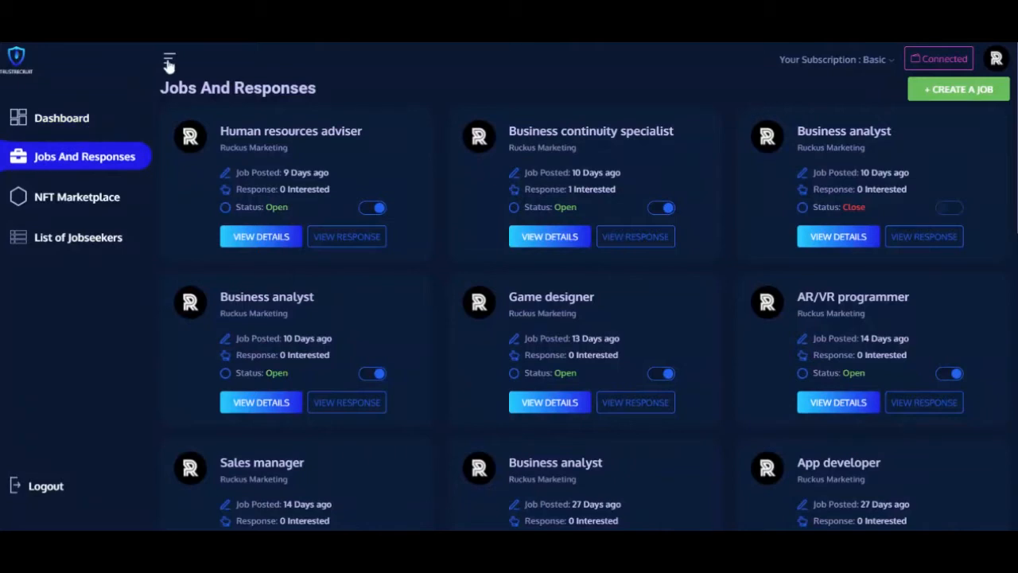
left_click(169, 62)
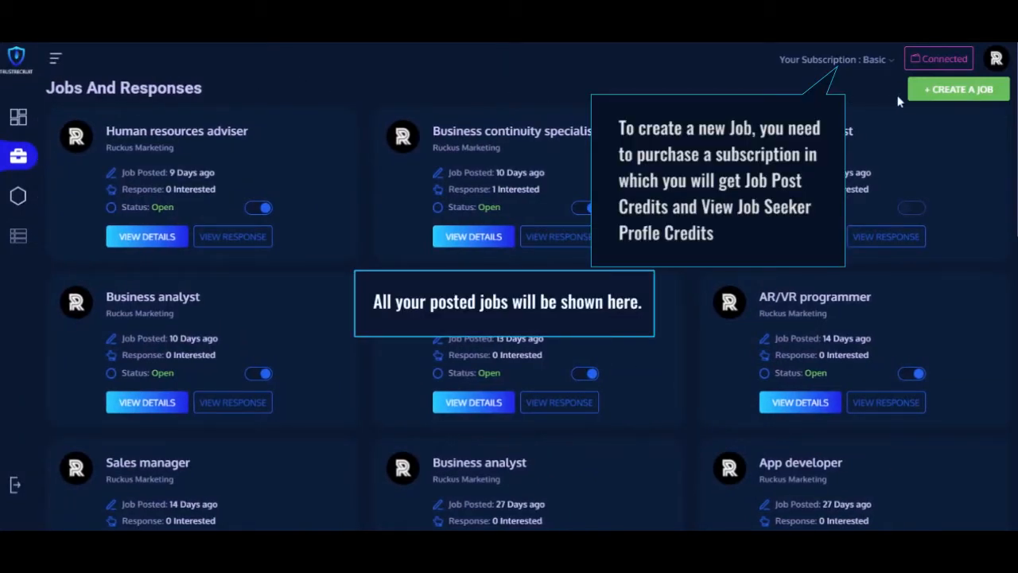
left_click(959, 95)
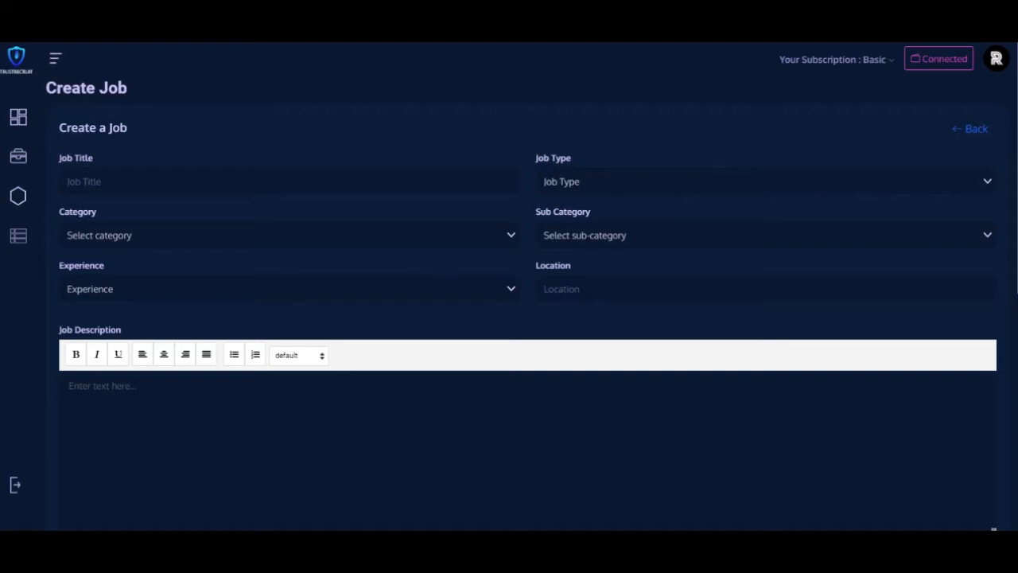
Step: Enter "Software Developer" as the job title and set the job type to Full Time
scroll(527, 287, "down", 2)
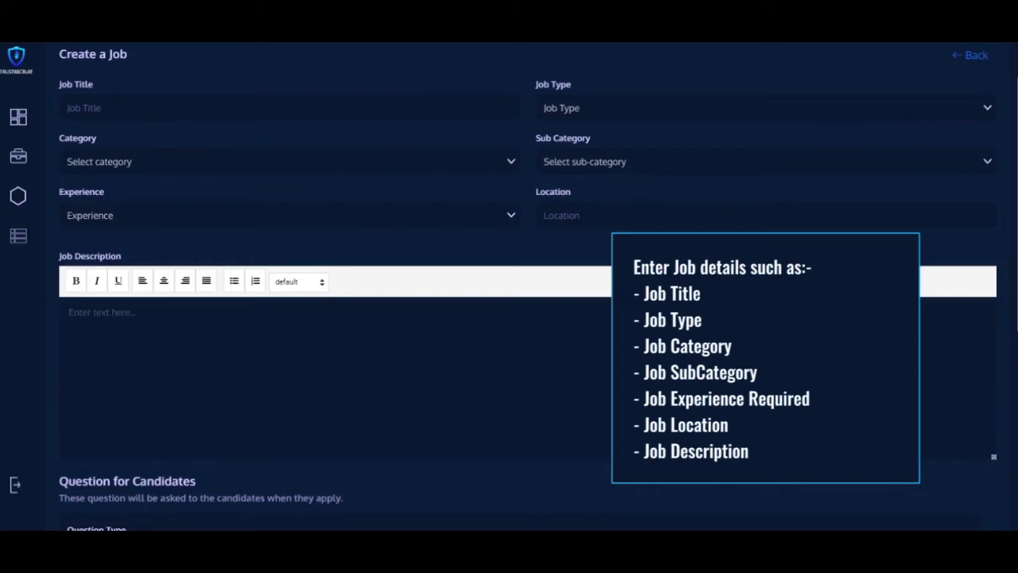
left_click(289, 108)
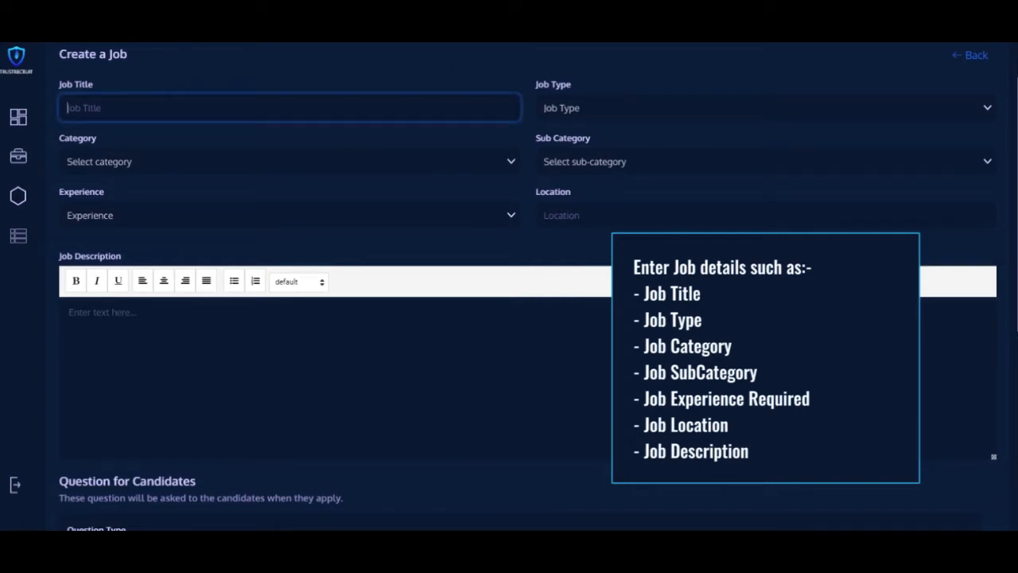
type("Software Developer")
key("Tab")
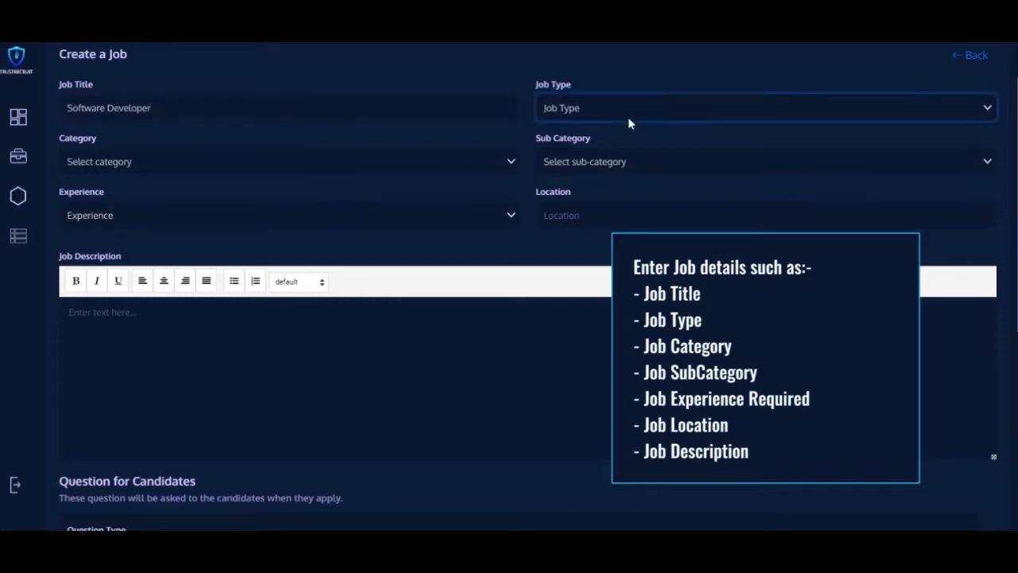
left_click(610, 156)
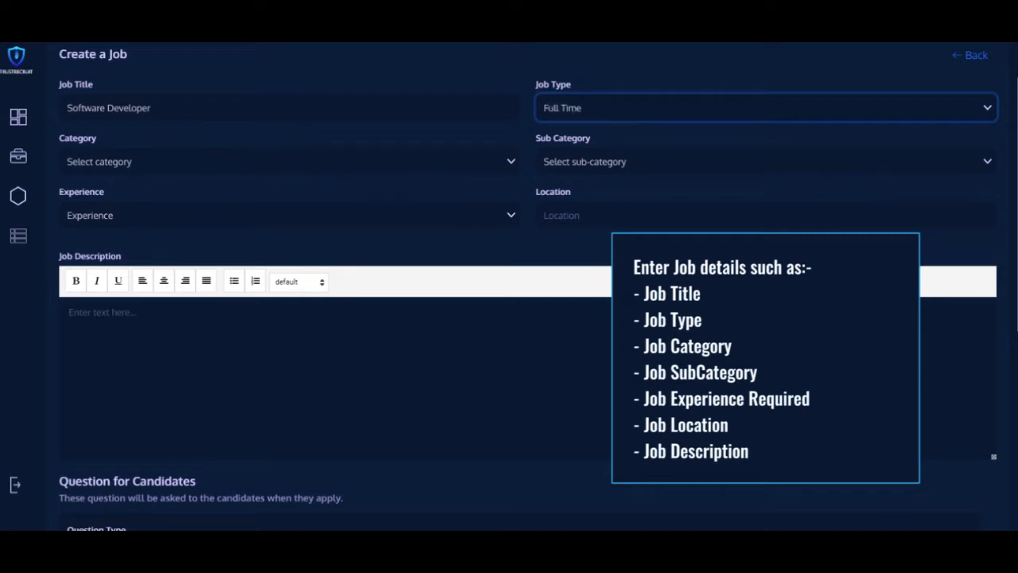
Step: Set the job category to Computing and ICT and the sub-category to Software developer
left_click(419, 162)
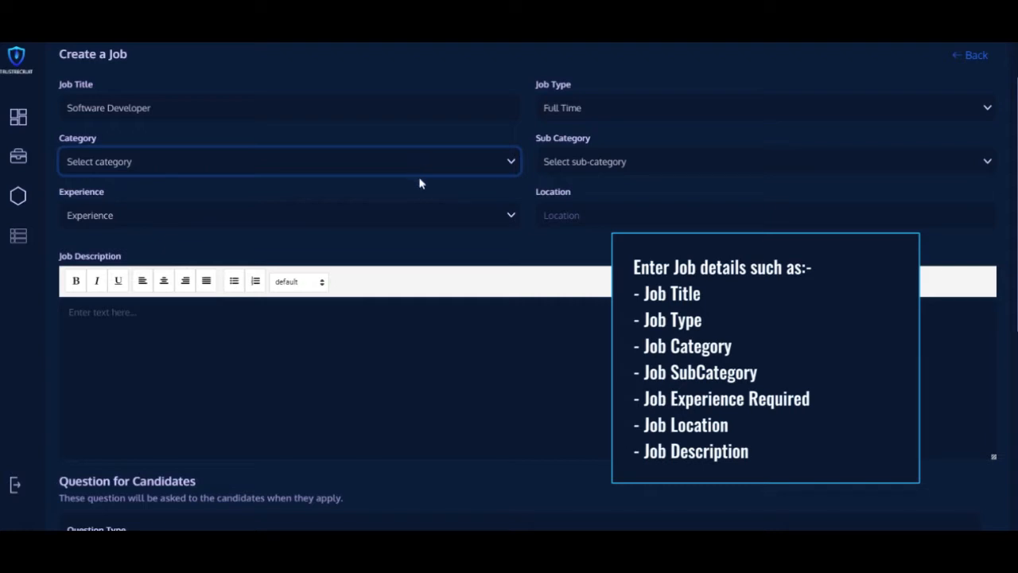
left_click(425, 215)
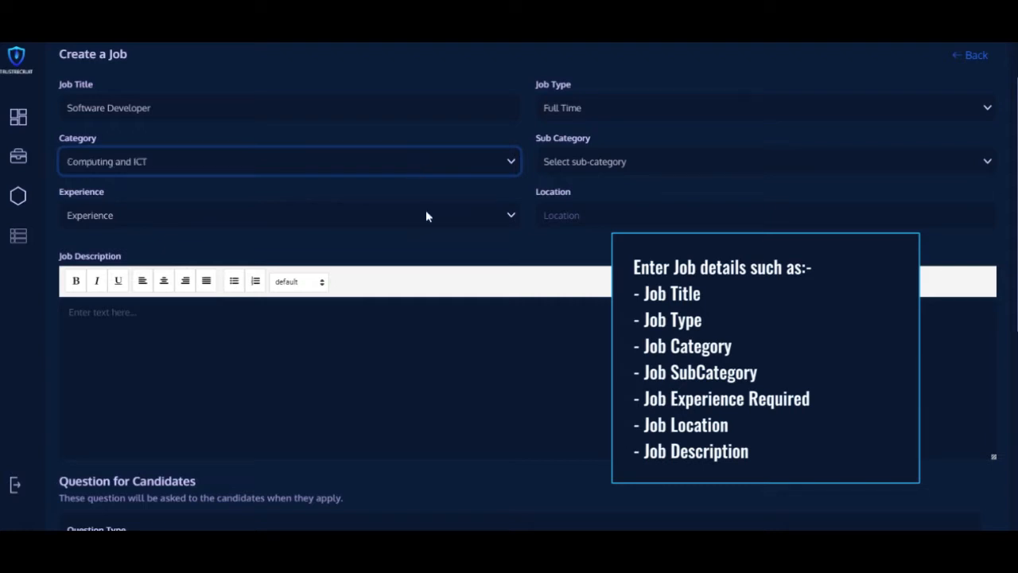
left_click(602, 171)
key("Down")
key("Down")
key("Down")
key("Down")
key("Down")
key("Up")
key("Down")
key("Down")
key("Down")
key("Down")
key("Down")
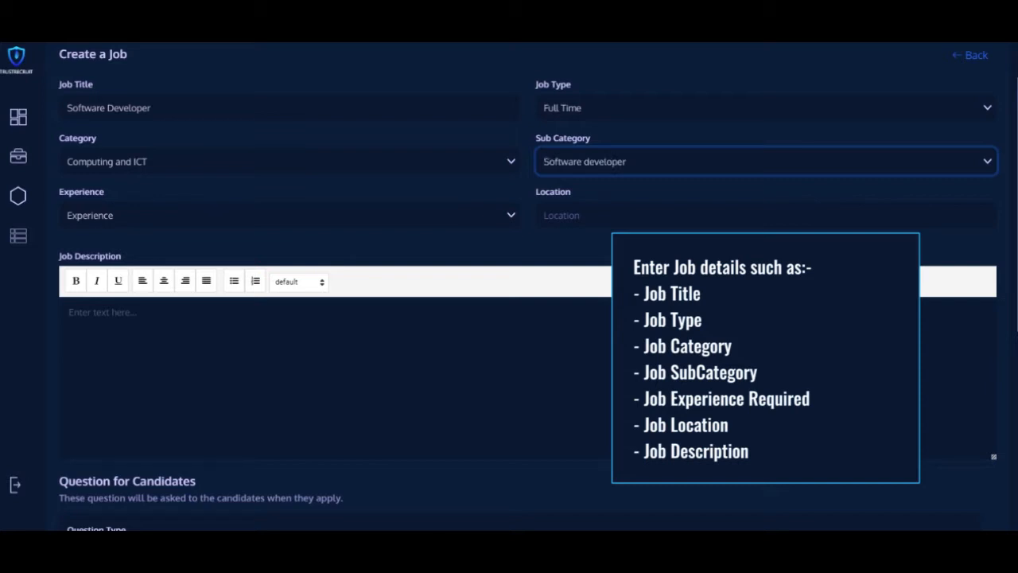
Step: Set the required experience to Mid-level (3-4 years) and the job location to New York, NY, USA
left_click(499, 217)
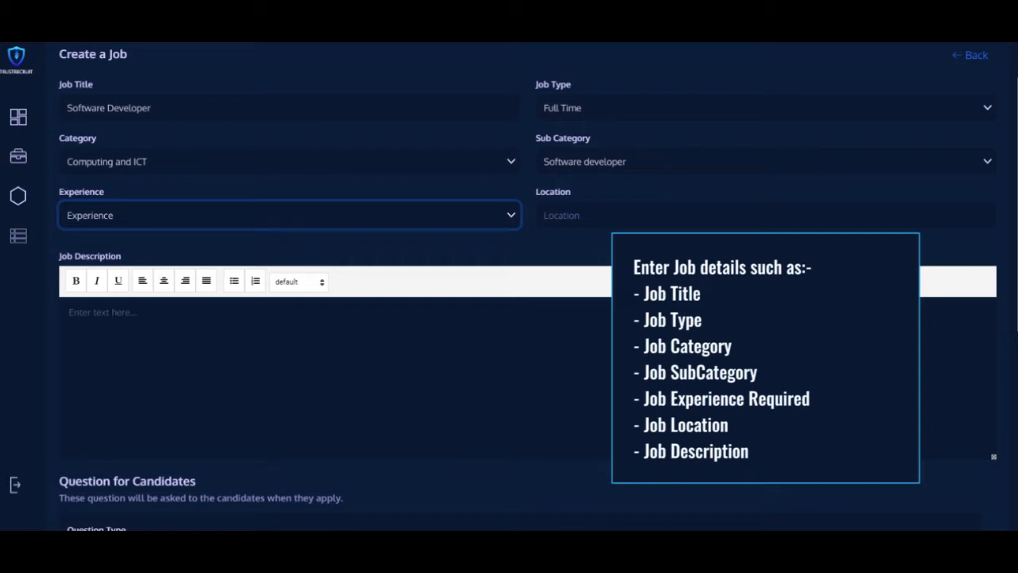
left_click(433, 274)
left_click(579, 213)
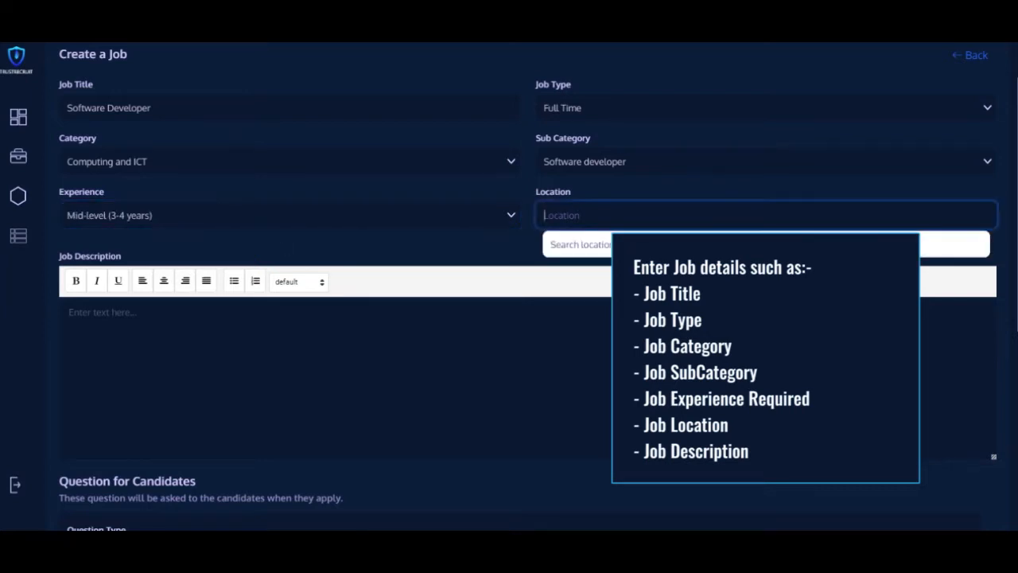
type("New")
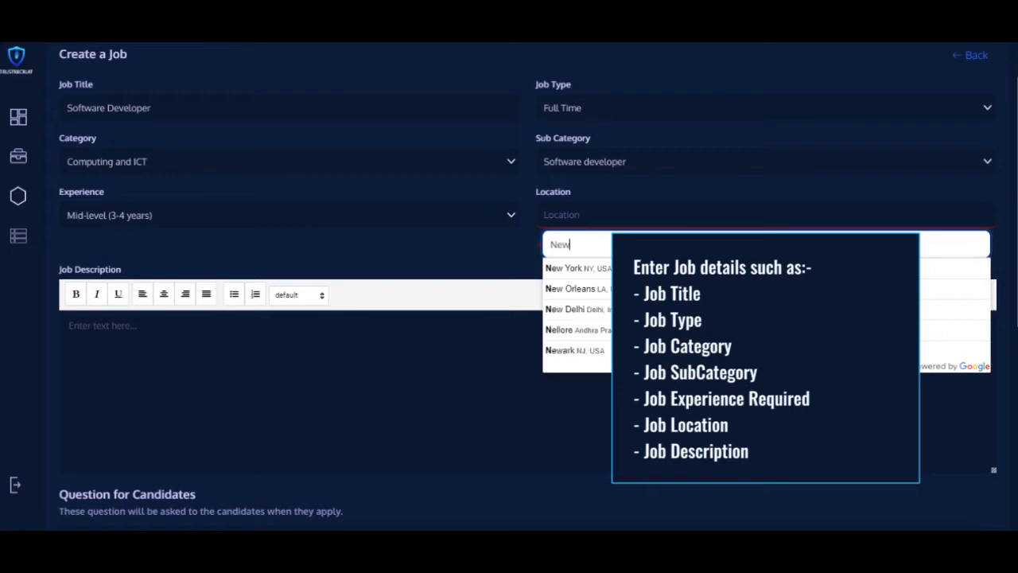
key("Down")
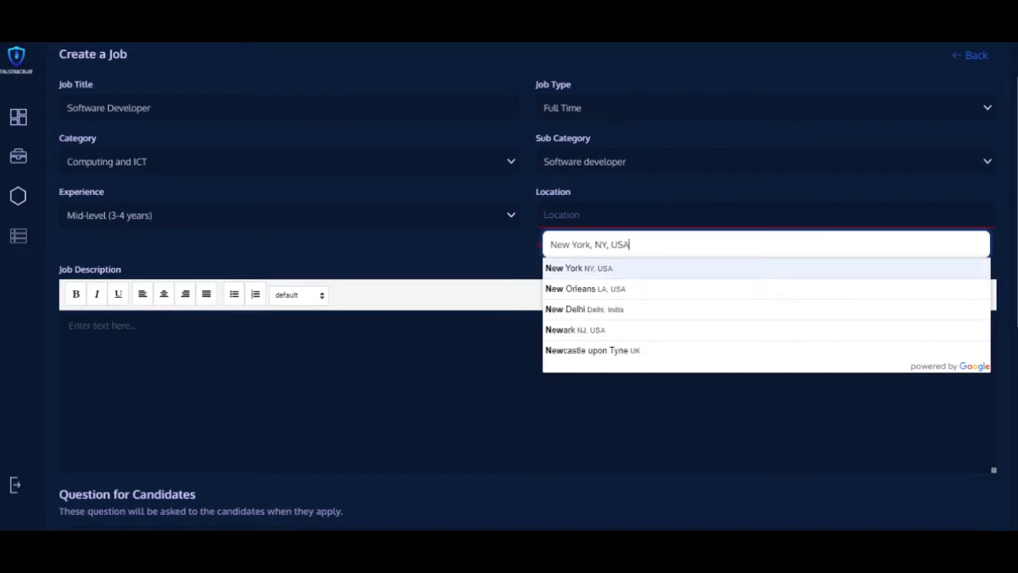
key("Return")
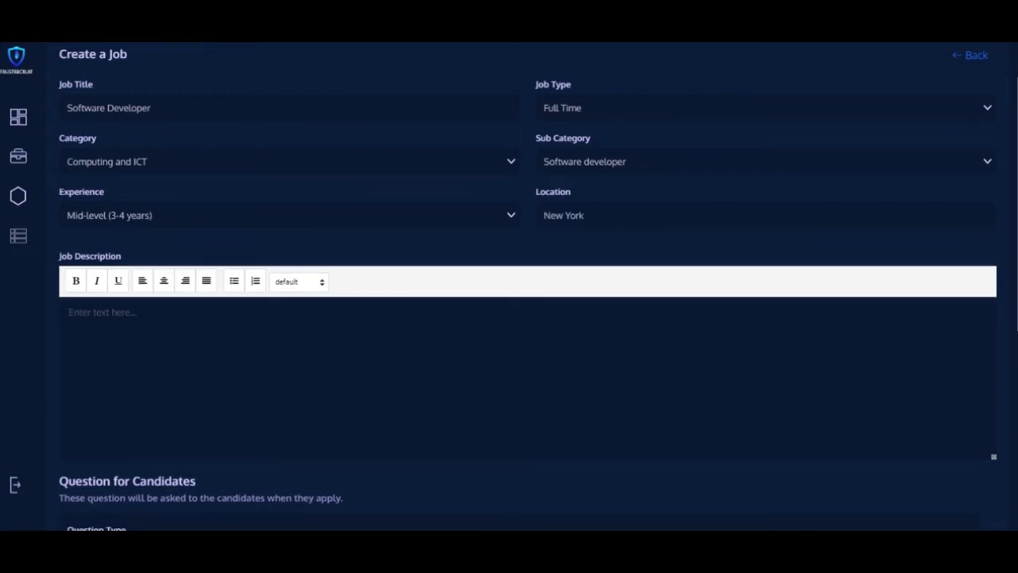
Step: Add Dallas as a second job location
left_click(585, 215)
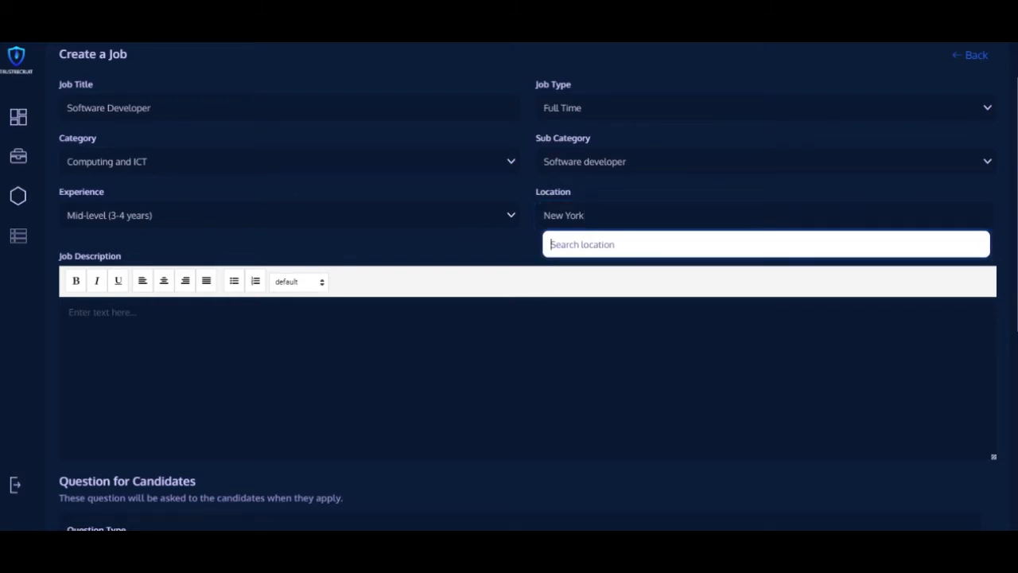
type("D")
key("Down")
key("Down")
key("Return")
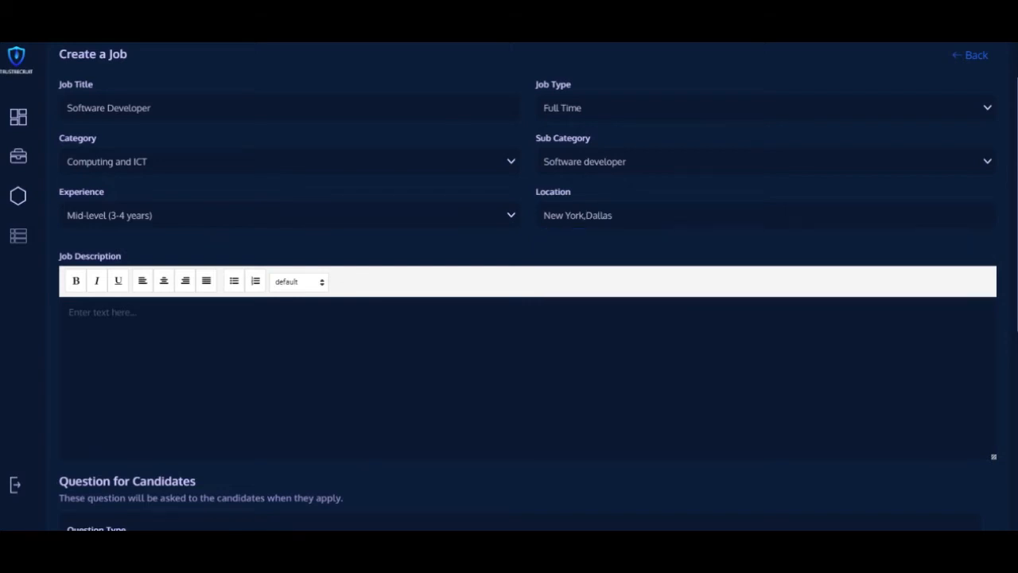
Step: Paste the job description beginning "A software developer is a person concerned with facets of the software development process" and remove the blank line above it
left_click(70, 313)
key("alt+Tab")
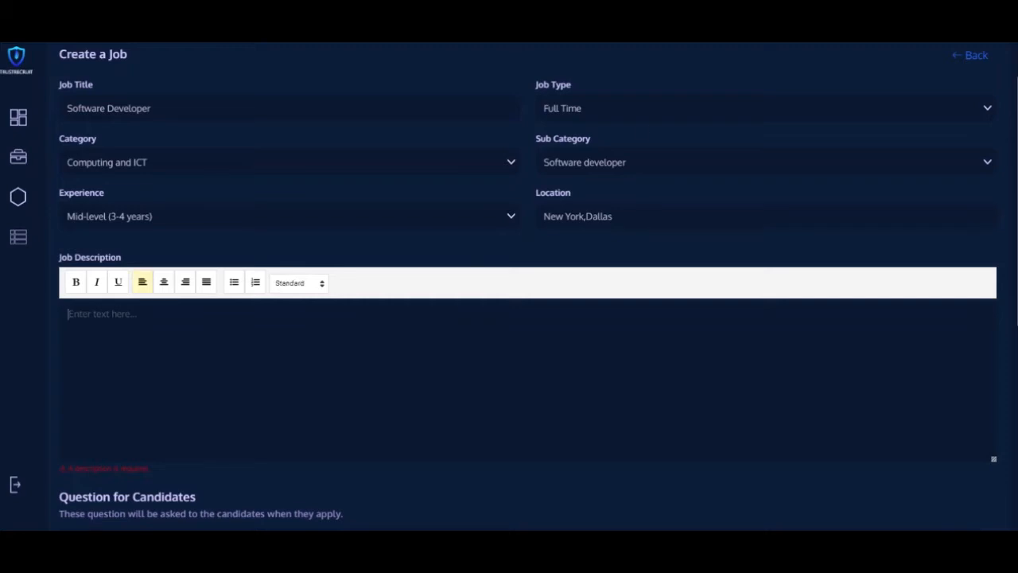
type("A software developer is a person concerned with facets of the software development process. In short, developers \"make software for the world to use.\" Their work includes researching, designing, implementing, and testing software. A software developer may take part in design, computer programming, or software project management.")
key("ctrl+z")
type("A software developer is a person concerned with facets of the software development process. In short, developers \"make software for the world to use.\" Their work includes researching, designing, implementing, and testing software. A software developer may take part in design, computer programming, or software project management.")
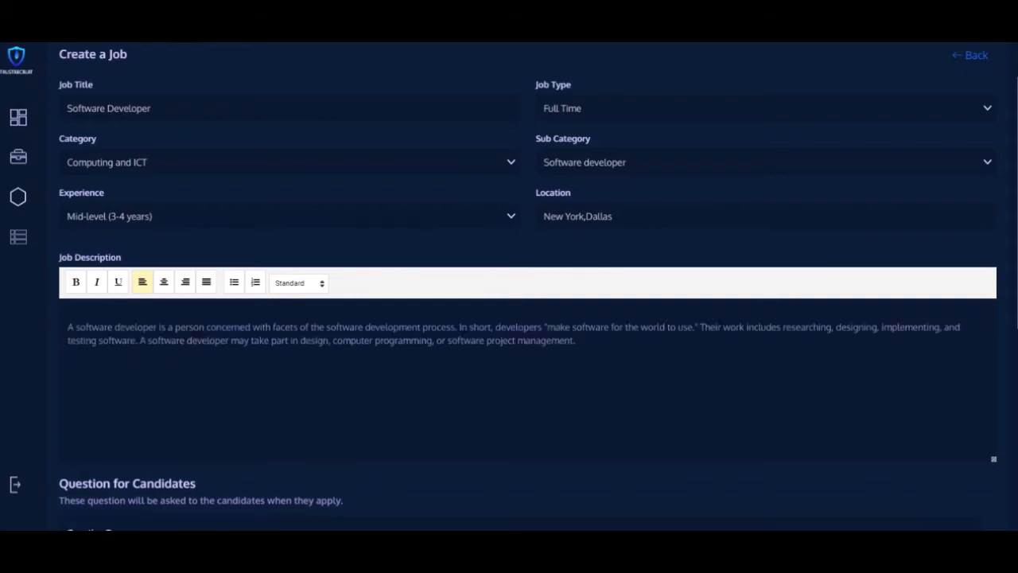
left_click(68, 327)
key("BackSpace")
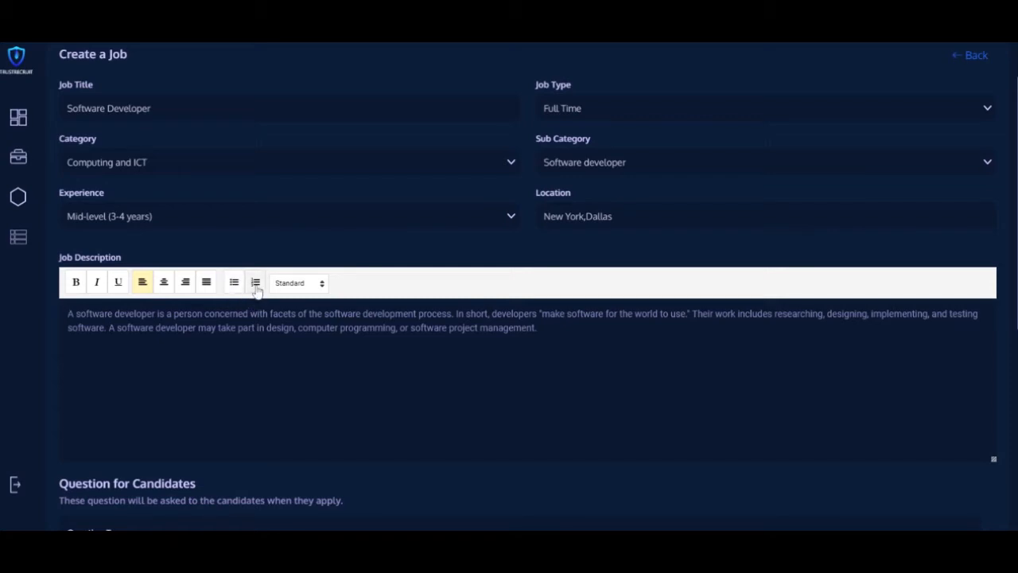
left_click(308, 285)
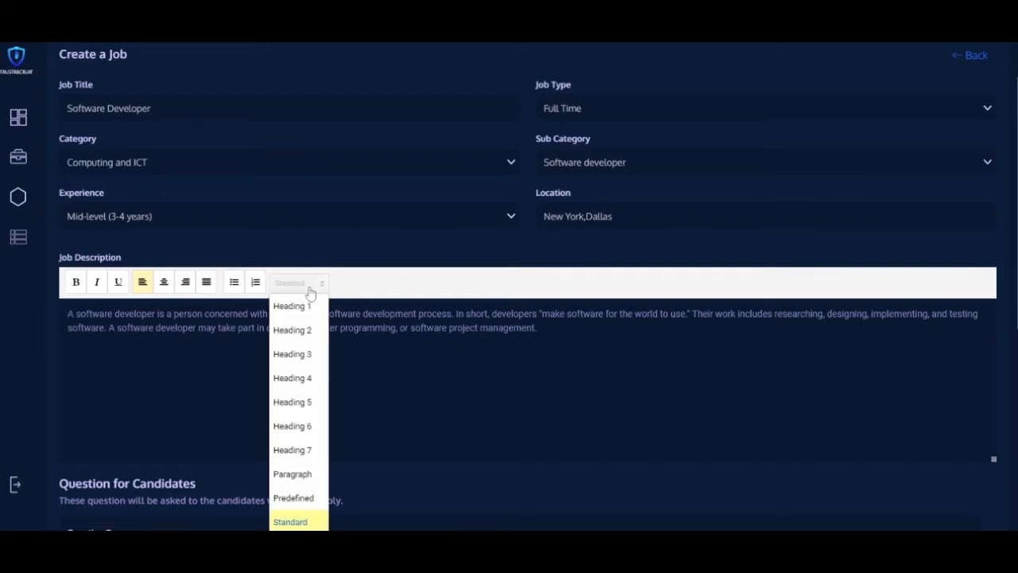
scroll(295, 400, "down", 2)
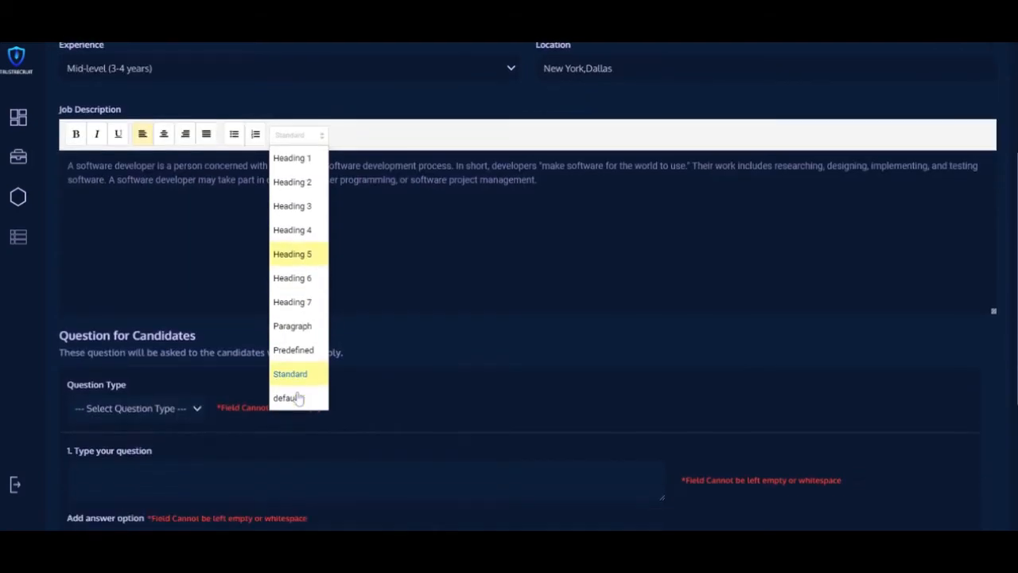
left_click(315, 140)
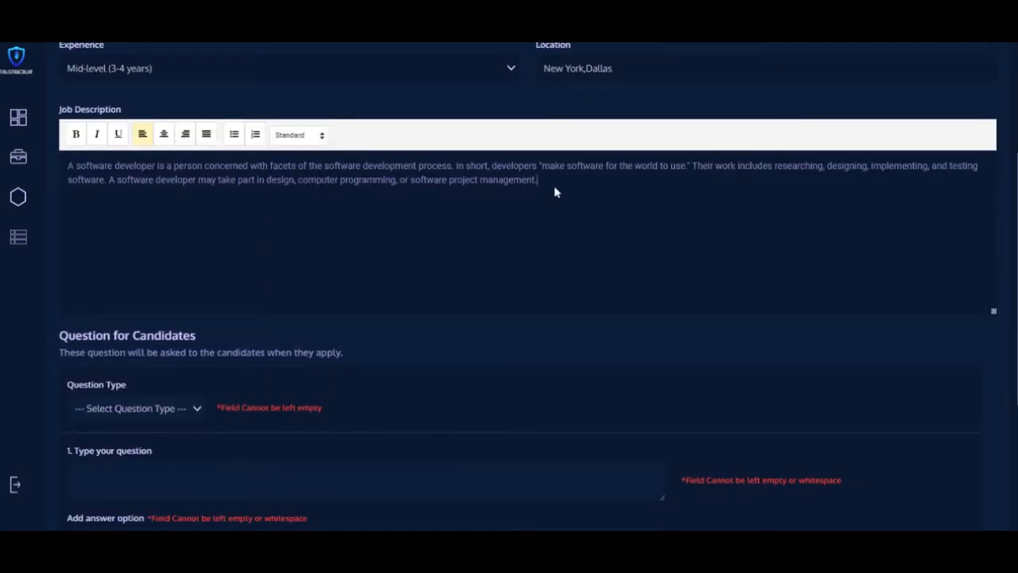
left_click(510, 179)
Step: Set the type of the first candidate question to Single Choice
scroll(200, 393, "down", 1)
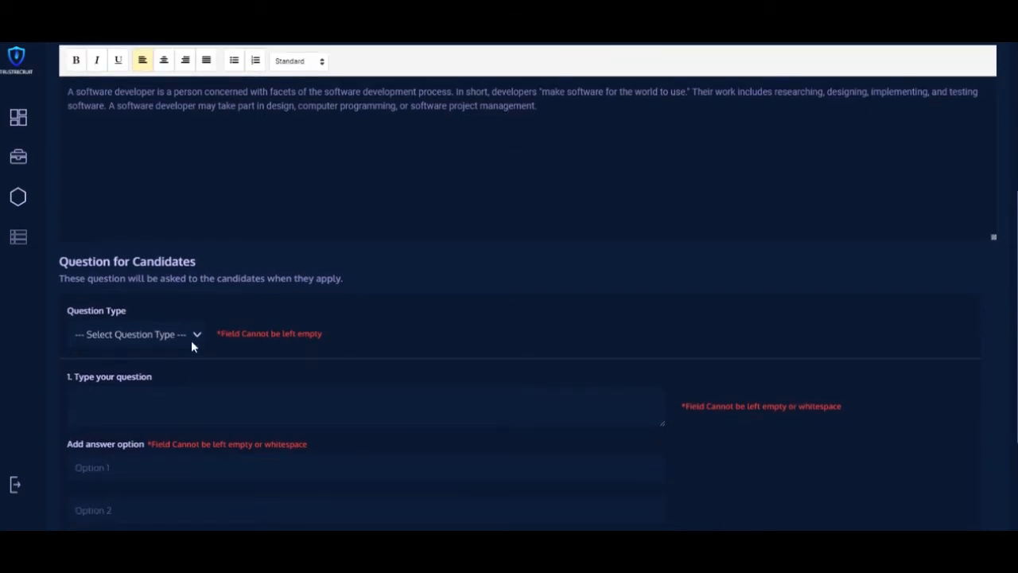
scroll(192, 345, "down", 1)
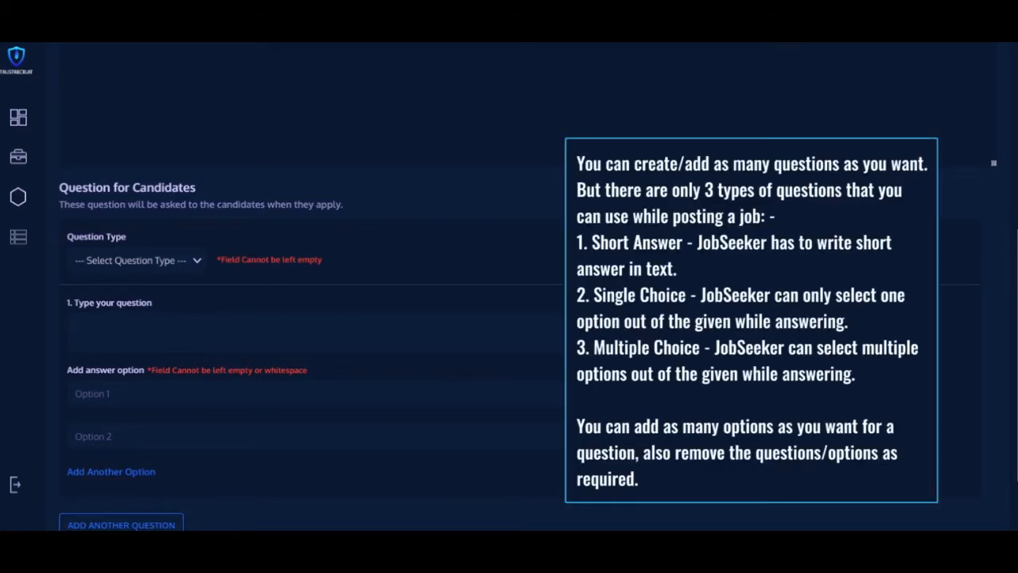
left_click(166, 270)
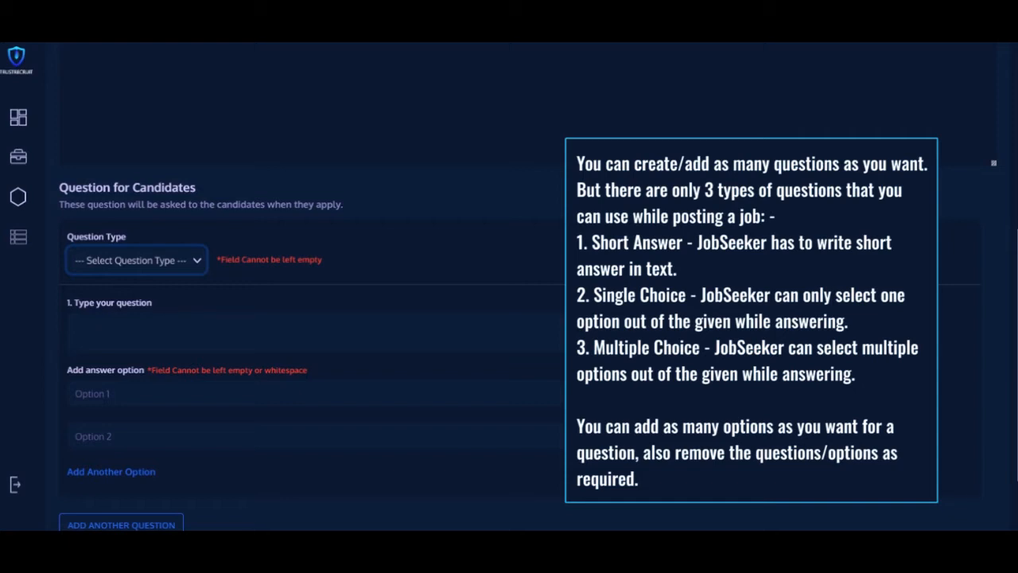
left_click(149, 316)
Step: Enter "What are the important Categories of software" as the first question's text, correcting the spelling of "Categories"
left_click(150, 318)
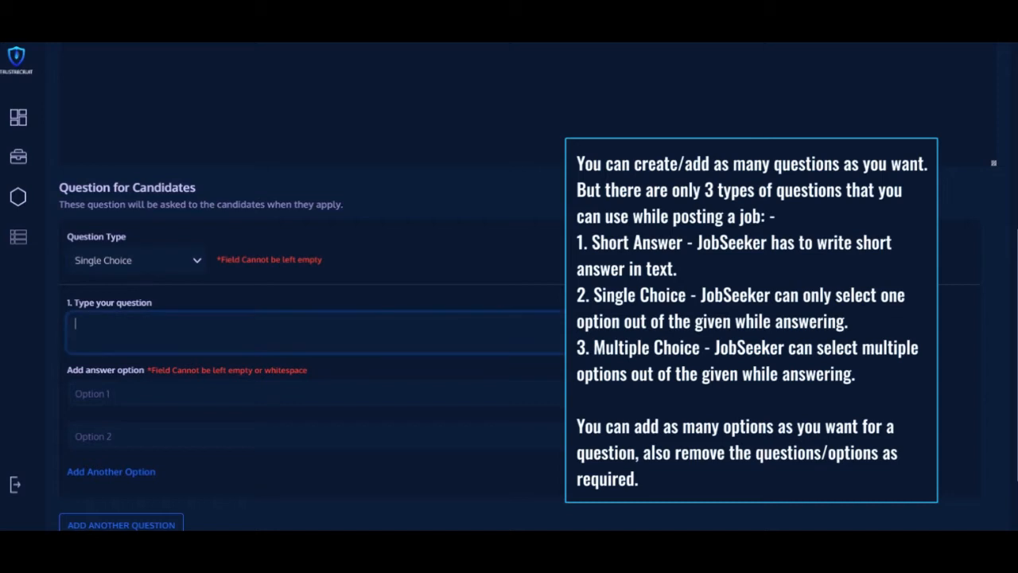
type("What are the importa")
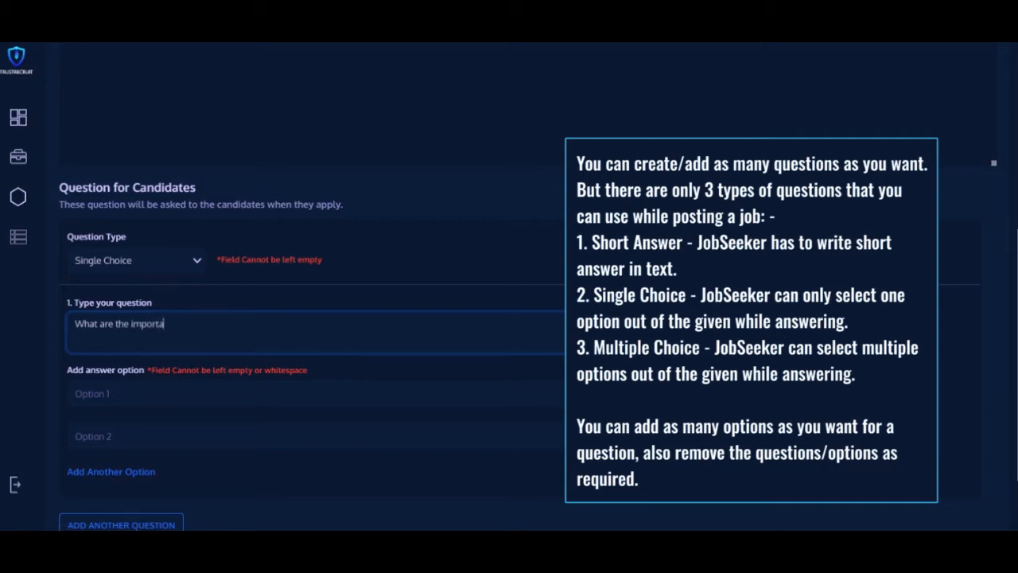
type("nt Categoties")
key("Left")
key("Left")
type("r")
key("Right")
key("Right")
left_click(213, 323)
key("BackSpace")
type("ri i")
key("BackSpace")
type("of so")
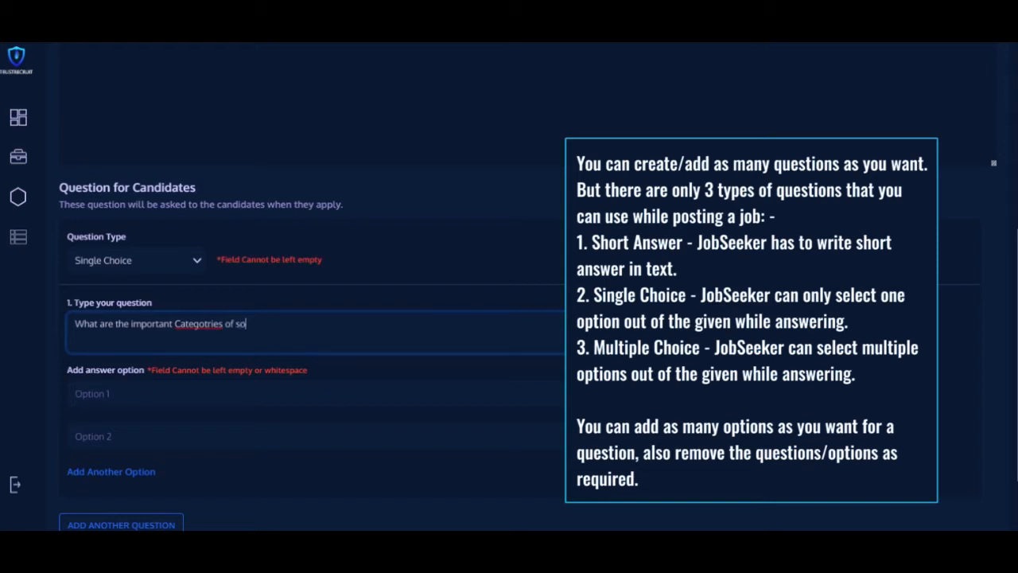
type("ftware")
right_click(199, 324)
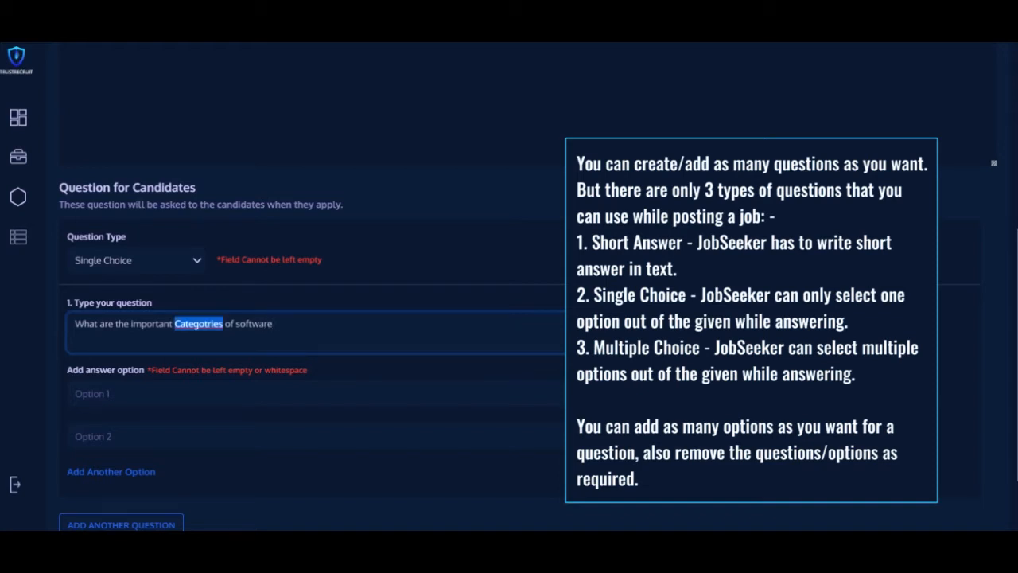
left_click(227, 337)
Step: Fill in the question's first two answer options with "System Software" and "STLC"
left_click(126, 393)
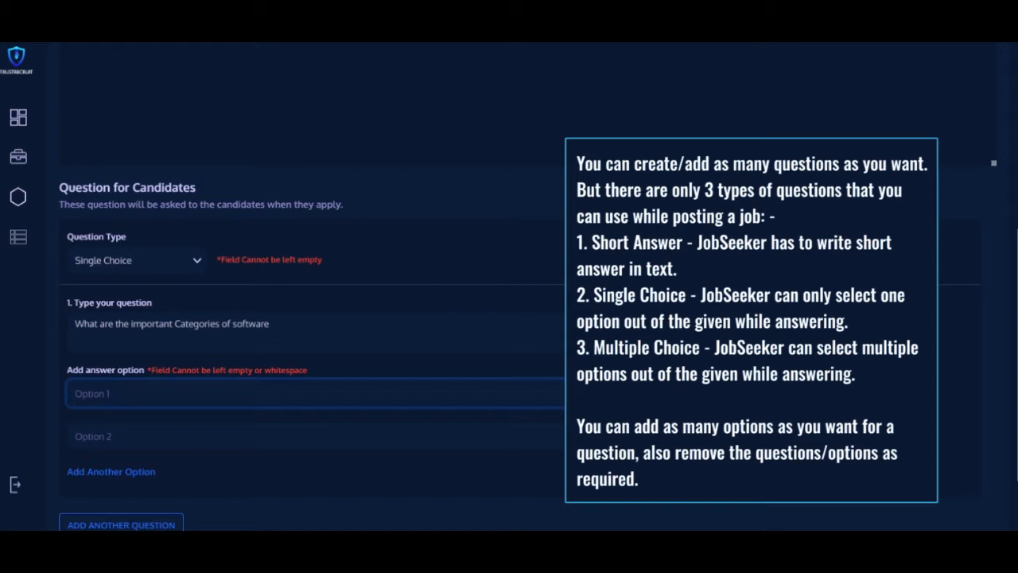
type("System Software")
left_click(94, 436)
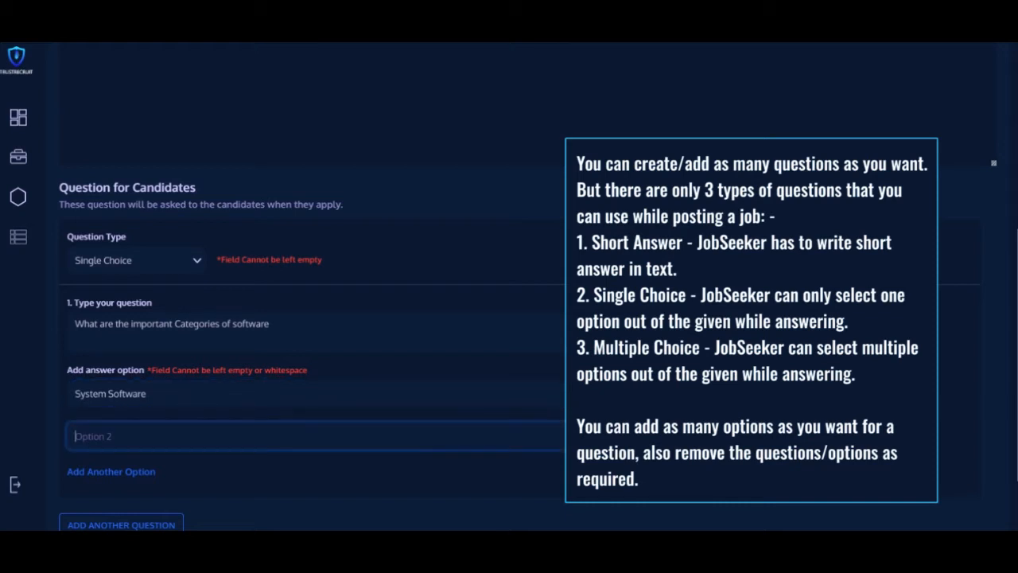
type("STLC")
Step: Add two more answer options to the question, "Appliaction" and "None of the above"
left_click(105, 472)
left_click(105, 477)
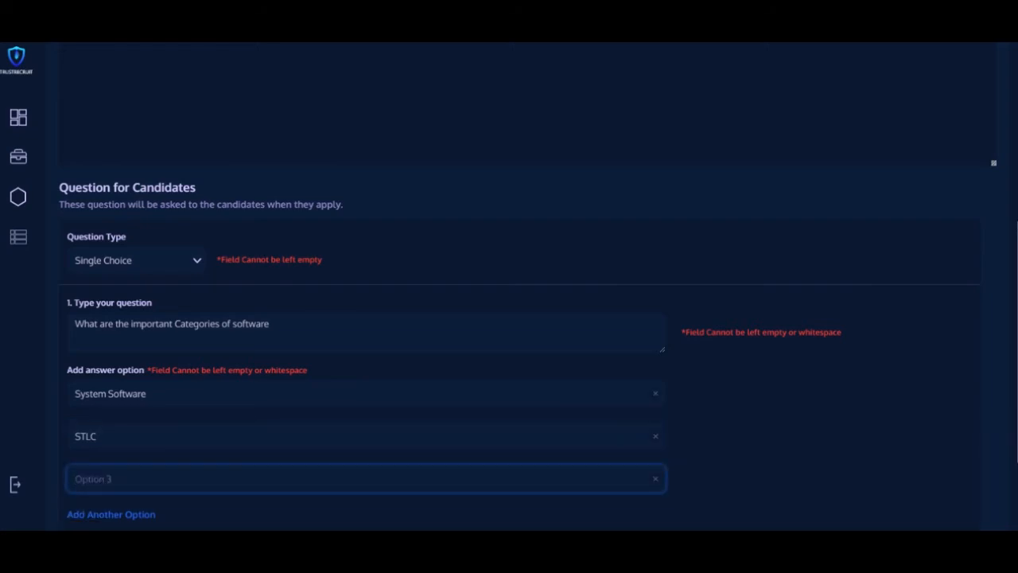
type("Appliaction")
scroll(130, 453, "down", 2)
left_click(104, 374)
left_click(104, 377)
type("None")
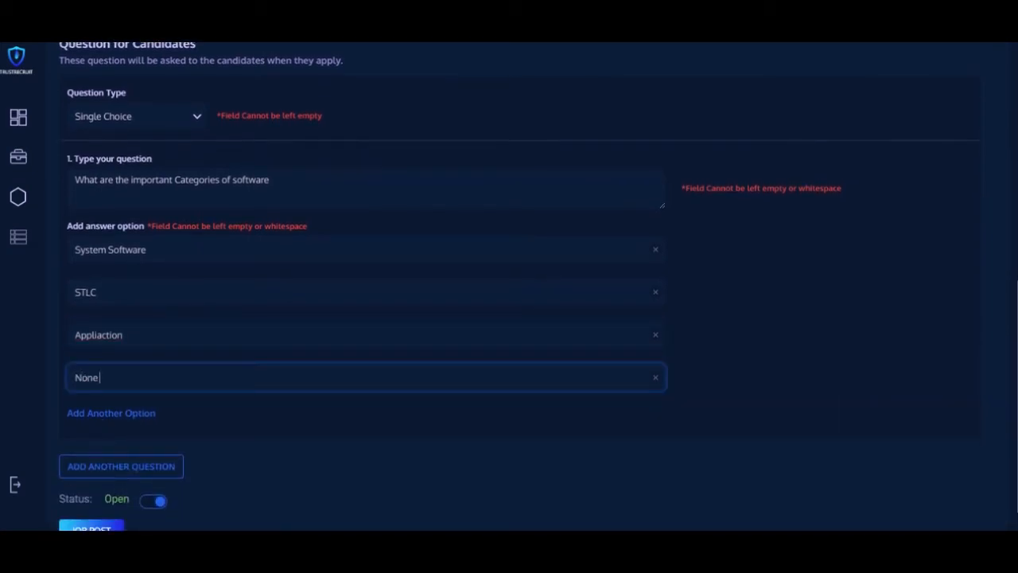
type(" of the above")
scroll(509, 287, "up", 1)
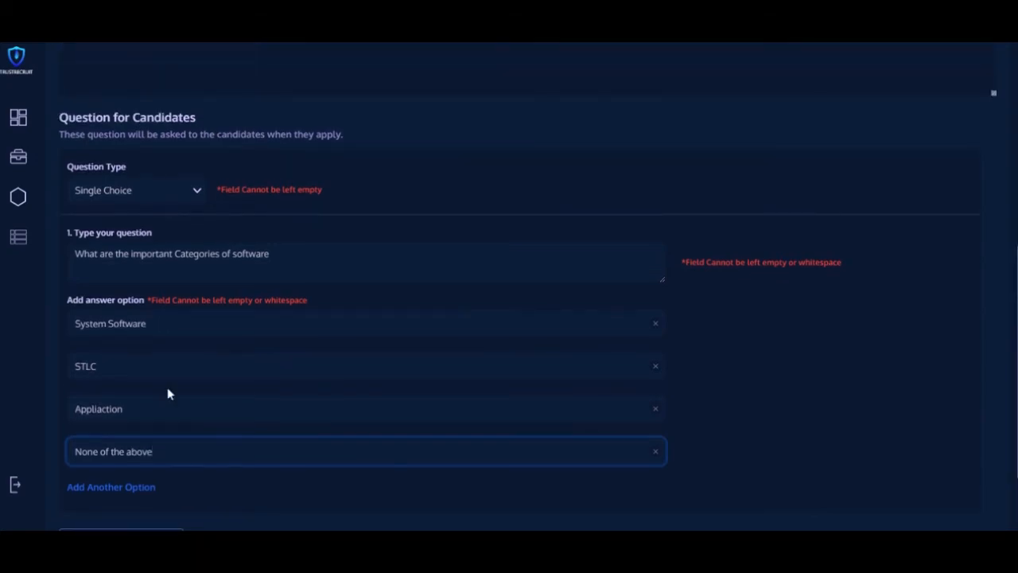
Step: Add a second candidate question and set its type to Short Answer
scroll(155, 421, "down", 1)
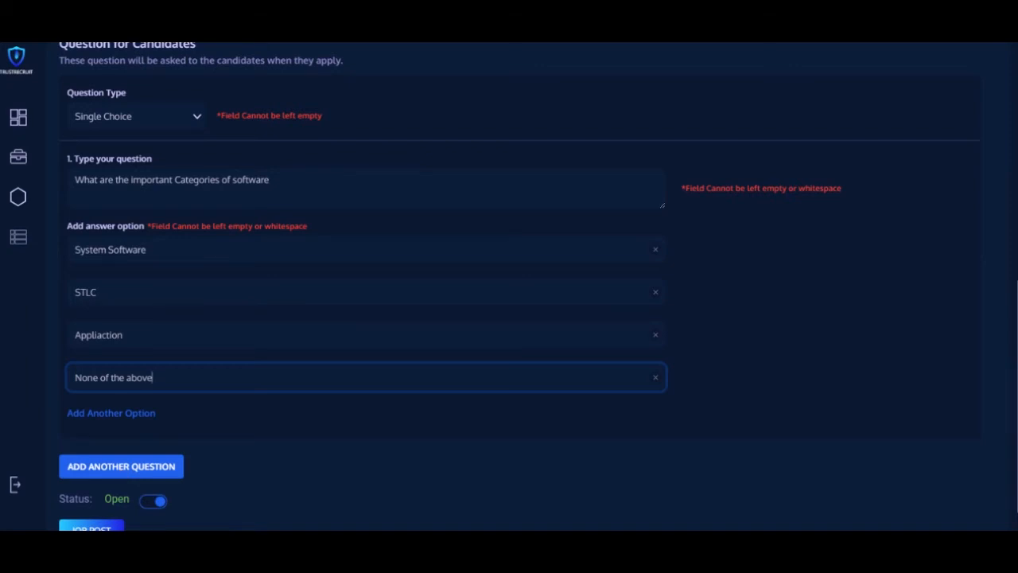
scroll(120, 473, "down", 1)
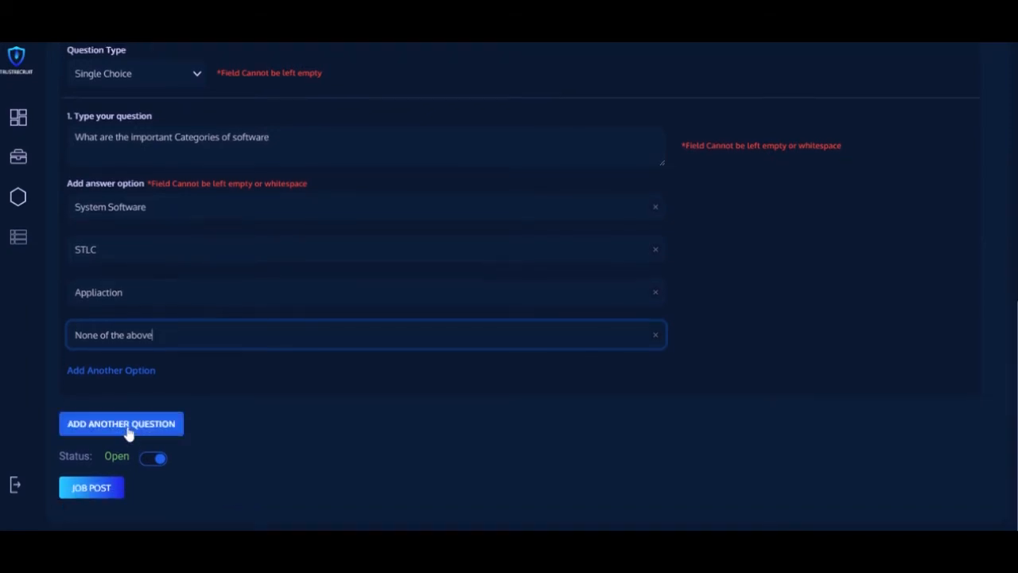
left_click(127, 432)
scroll(127, 429, "down", 2)
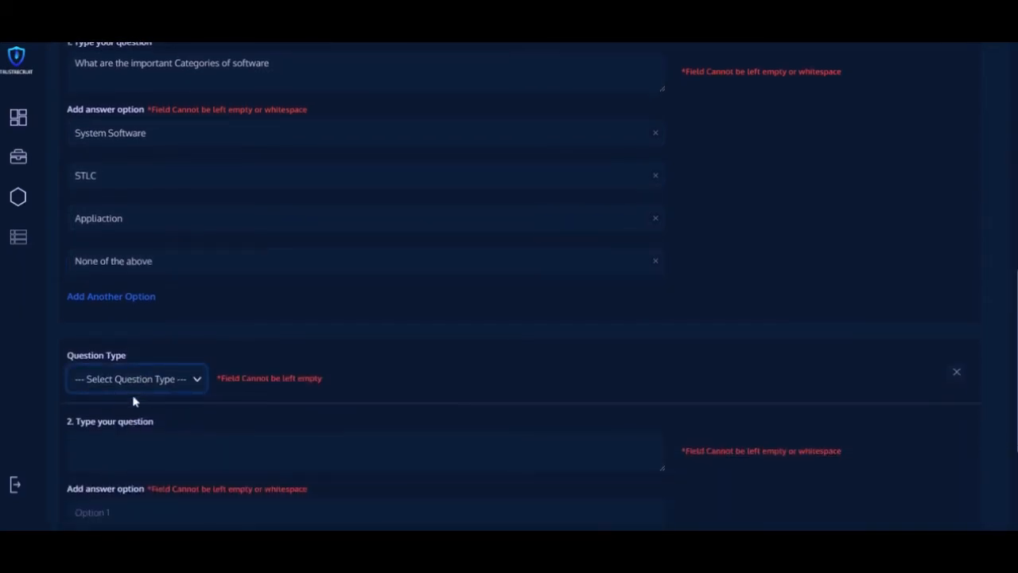
left_click(133, 401)
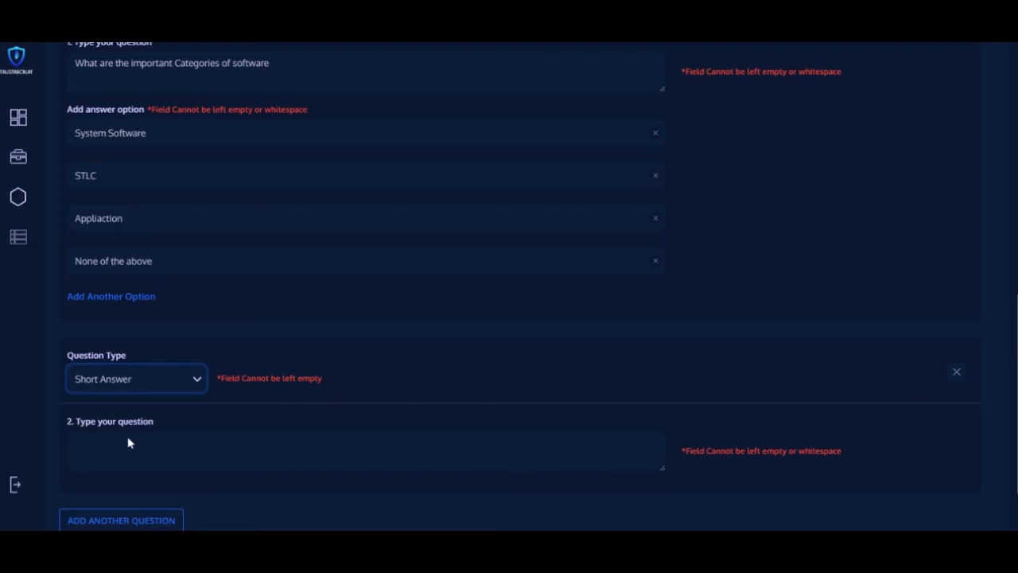
Step: Enter "What is software re-engineering?" as the second question's text
scroll(128, 443, "down", 2)
left_click(131, 447)
type("W")
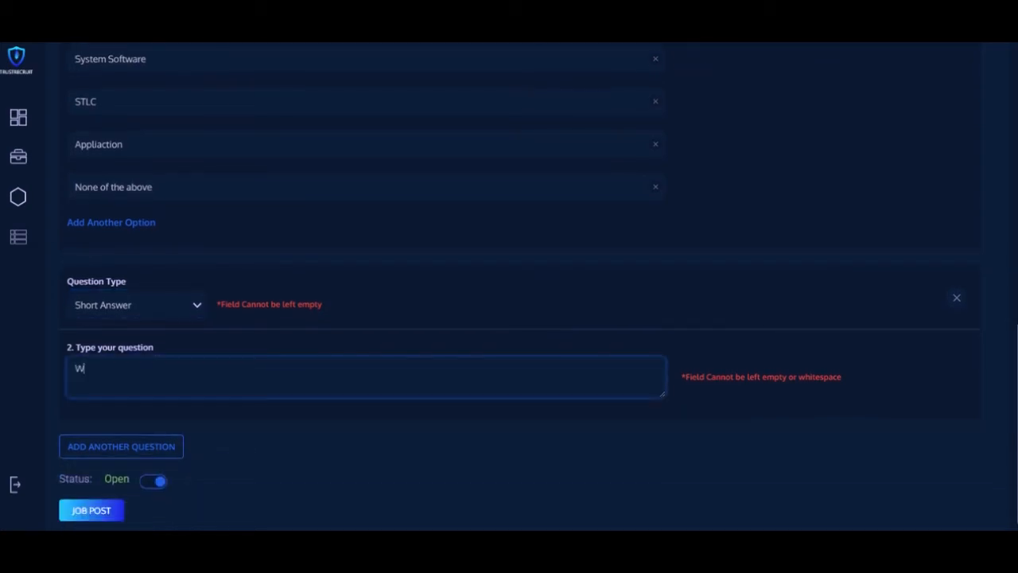
type("hat is software re-engi")
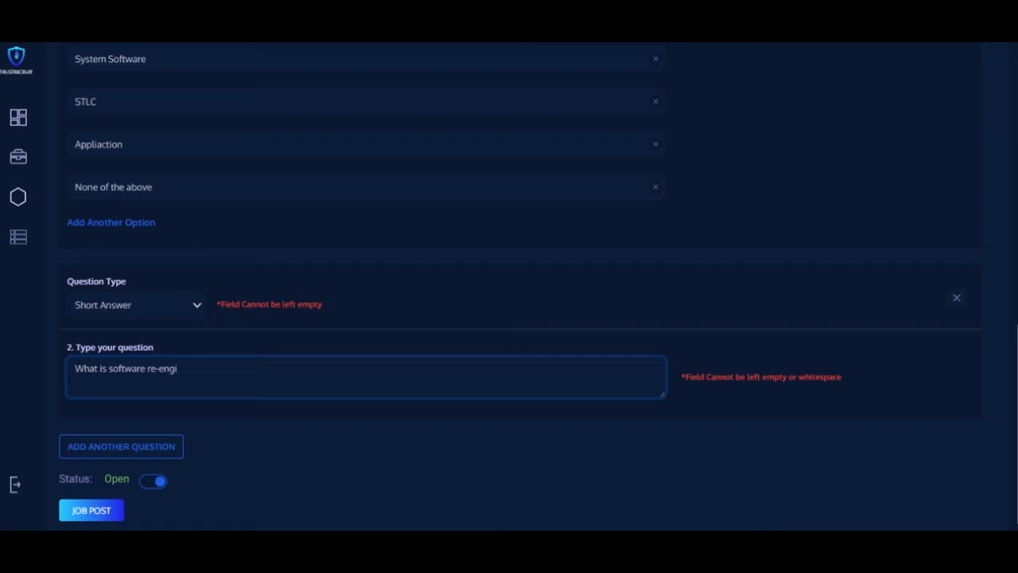
type("neering?")
Step: Add a third candidate question and set its type to Multiple Choice
left_click(169, 447)
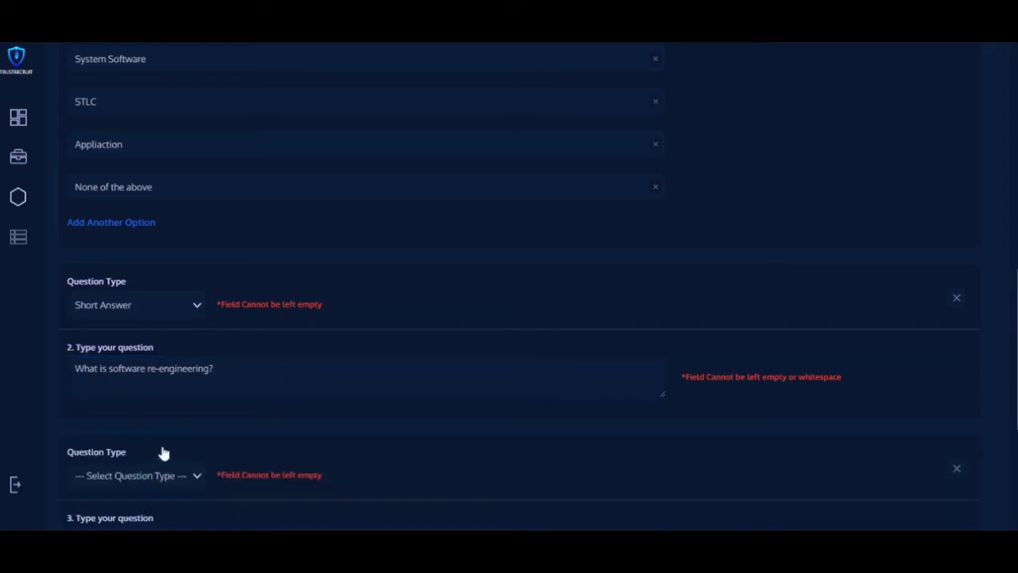
scroll(163, 445, "down", 2)
scroll(170, 322, "down", 1)
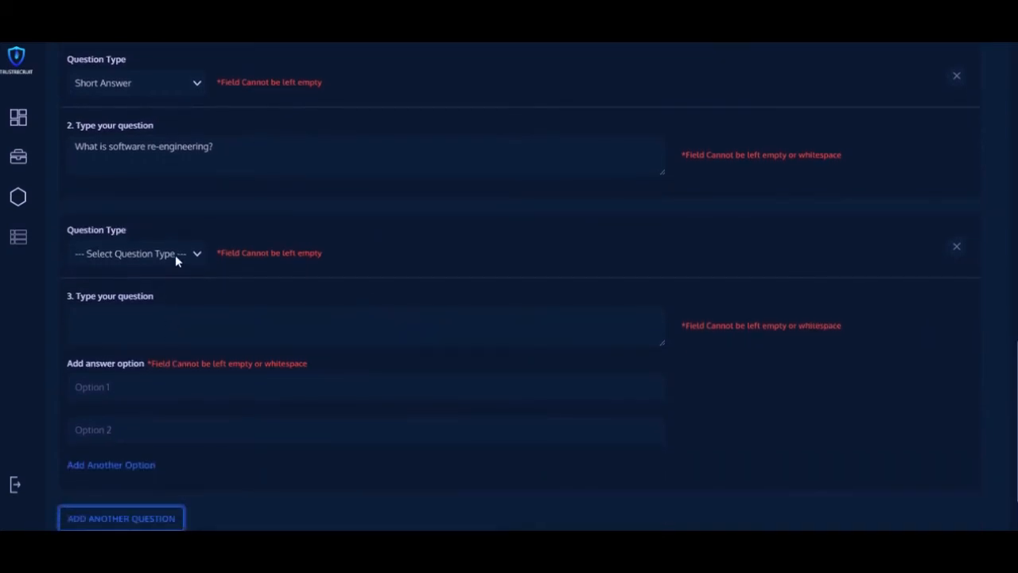
scroll(179, 247, "down", 1)
left_click(187, 192)
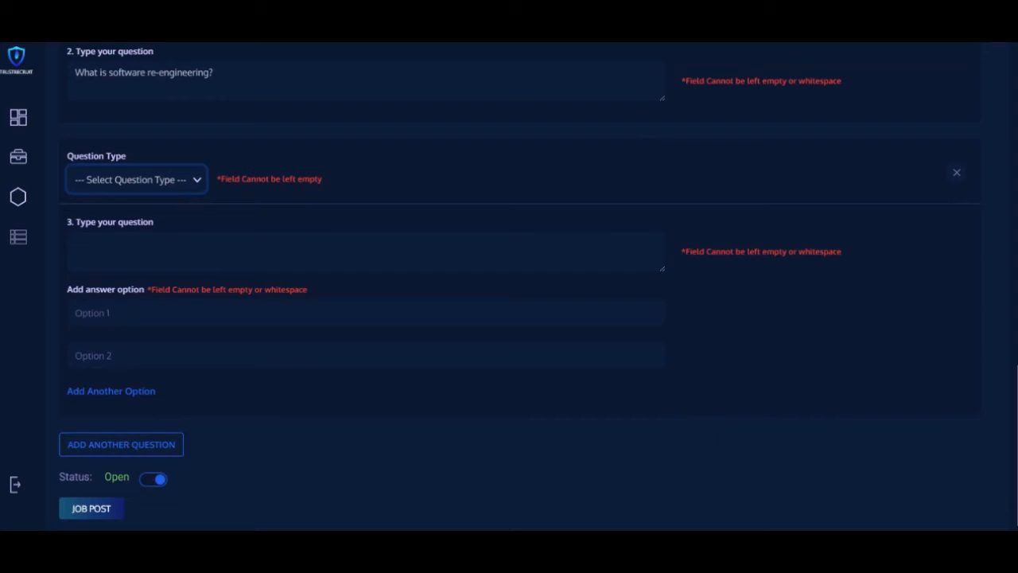
left_click(138, 284)
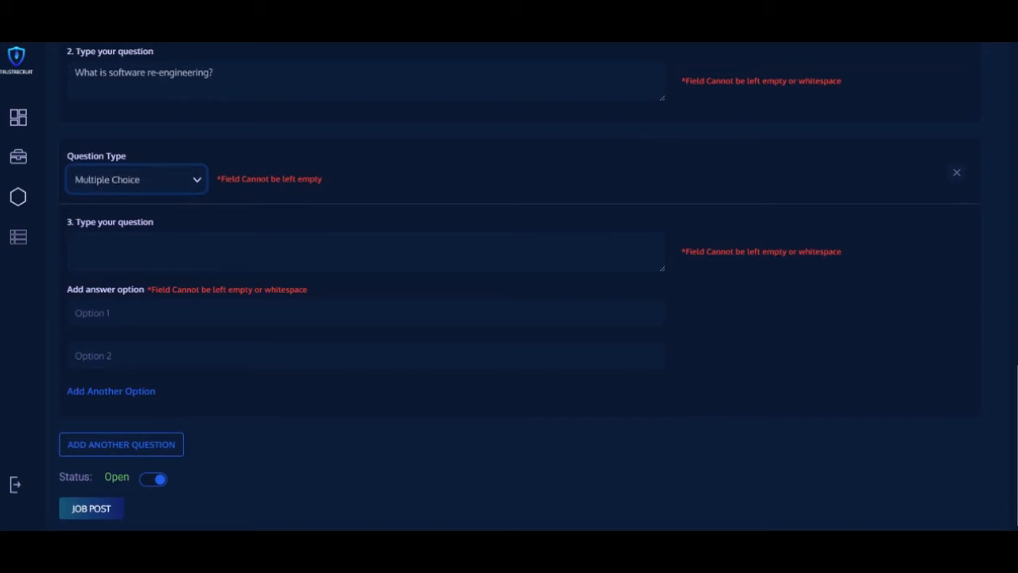
Step: Enter "Describe the software development process" as the third question's text
left_click(157, 240)
type("De")
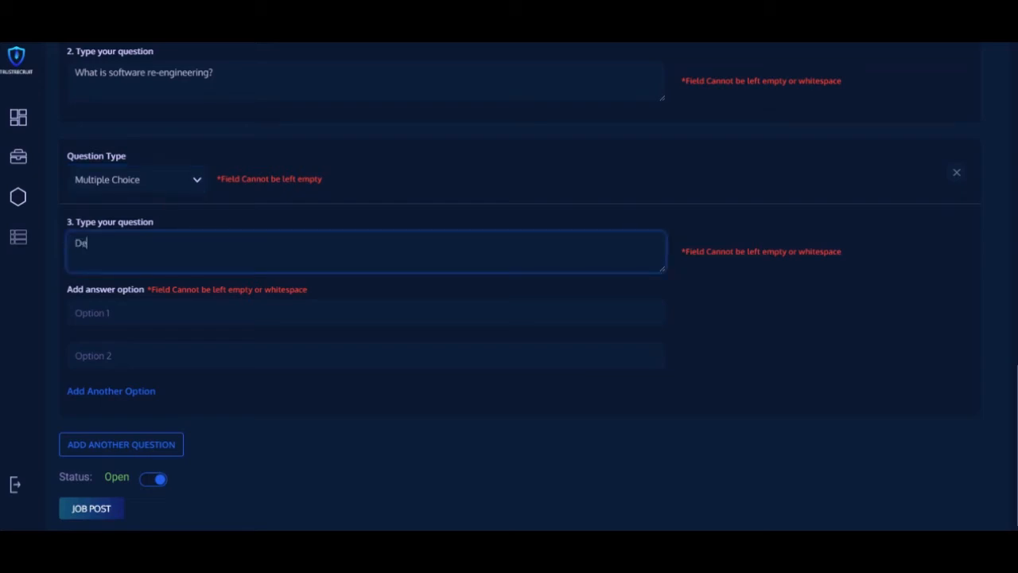
type("s")
type("c")
type("ribe")
type(" the")
type(" sol")
type("twar")
type("e d")
type("eve")
type("lopment")
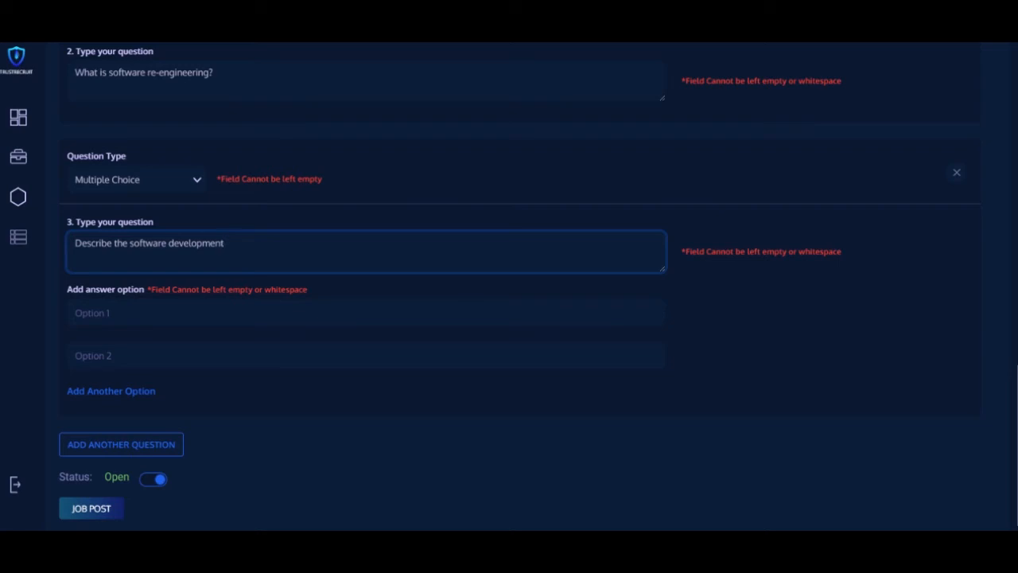
type(" process")
Step: Fill in the third question's first two answer options with "Develop" and "SDLC"
left_click(126, 306)
type("D")
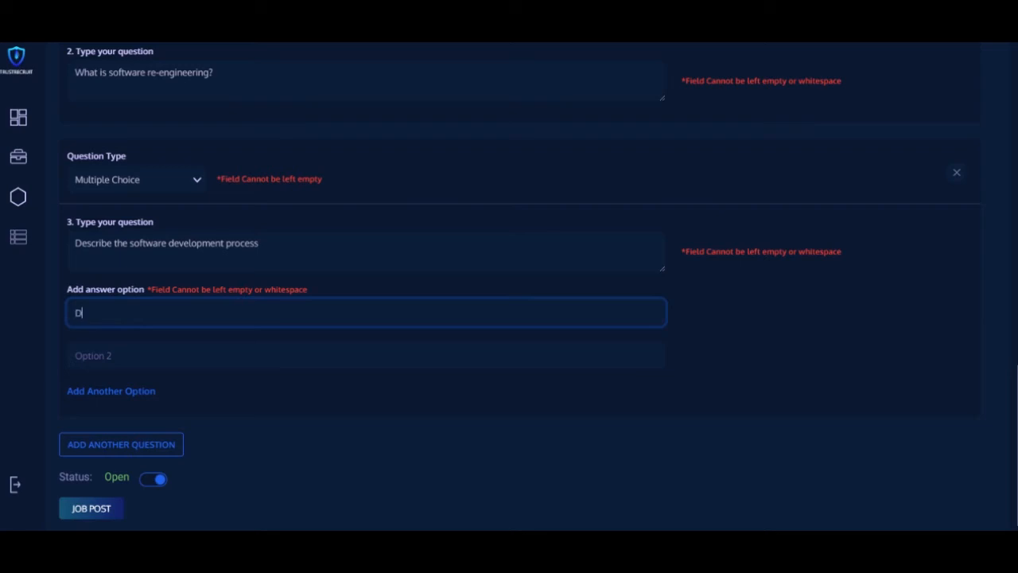
type("evelop")
left_click(94, 355)
type("SDL")
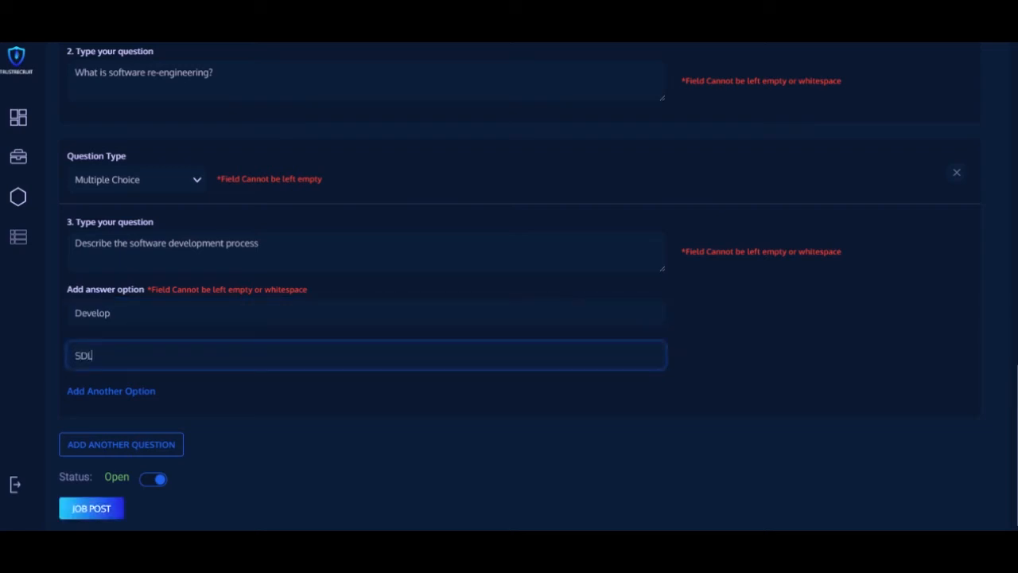
type("C")
Step: Add two more answer options to the third question, "Requirement analysis" and "Documentation", correcting the spelling of the last one
left_click(98, 390)
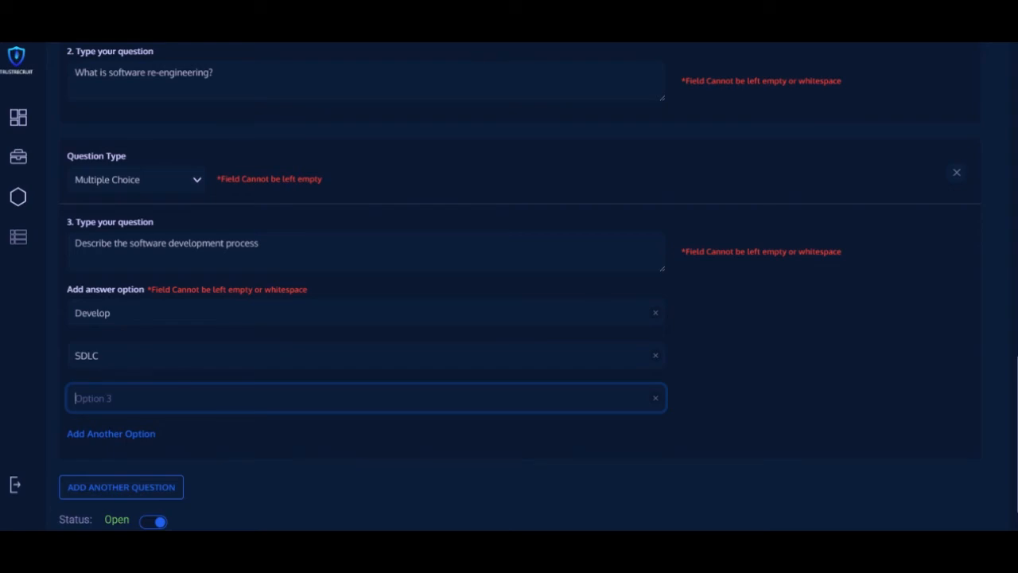
type("Requirement analysis")
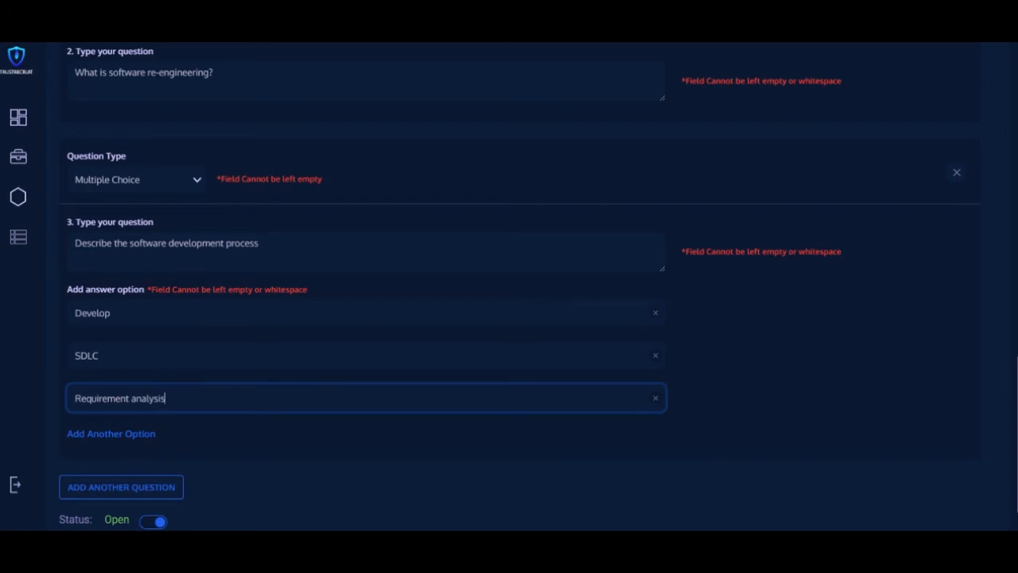
left_click(103, 434)
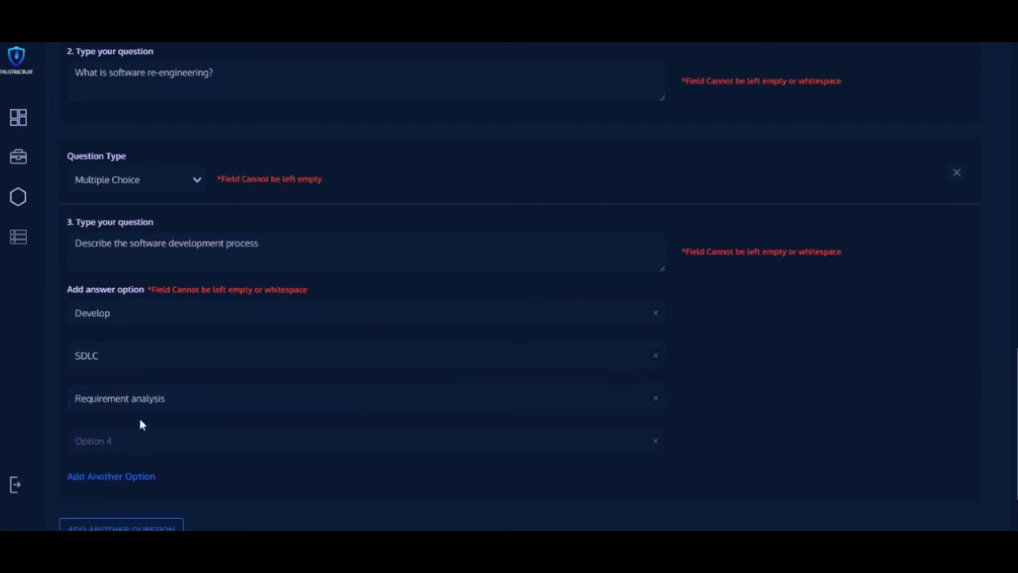
left_click(104, 440)
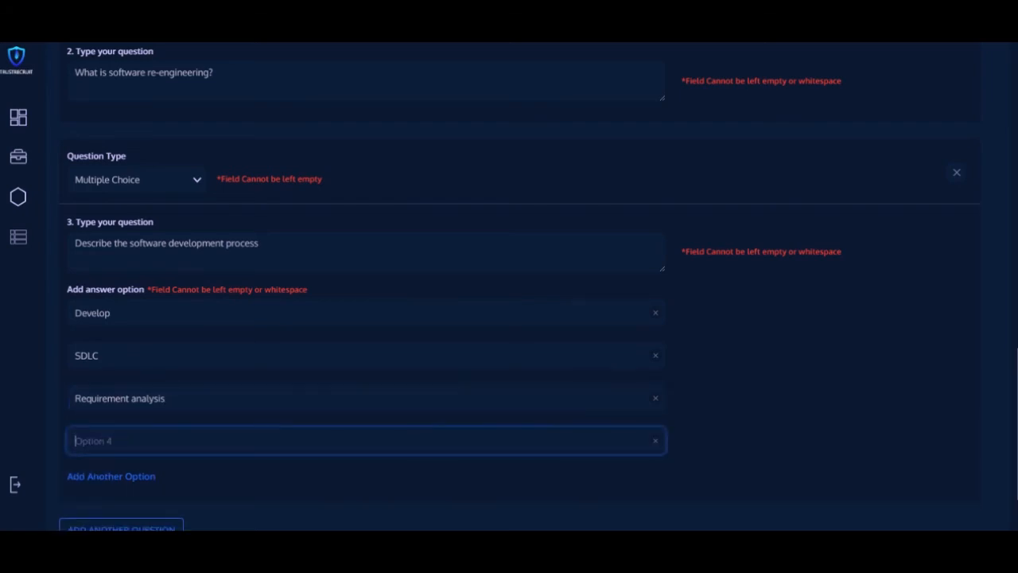
type("Documention")
scroll(509, 318, "down", 1)
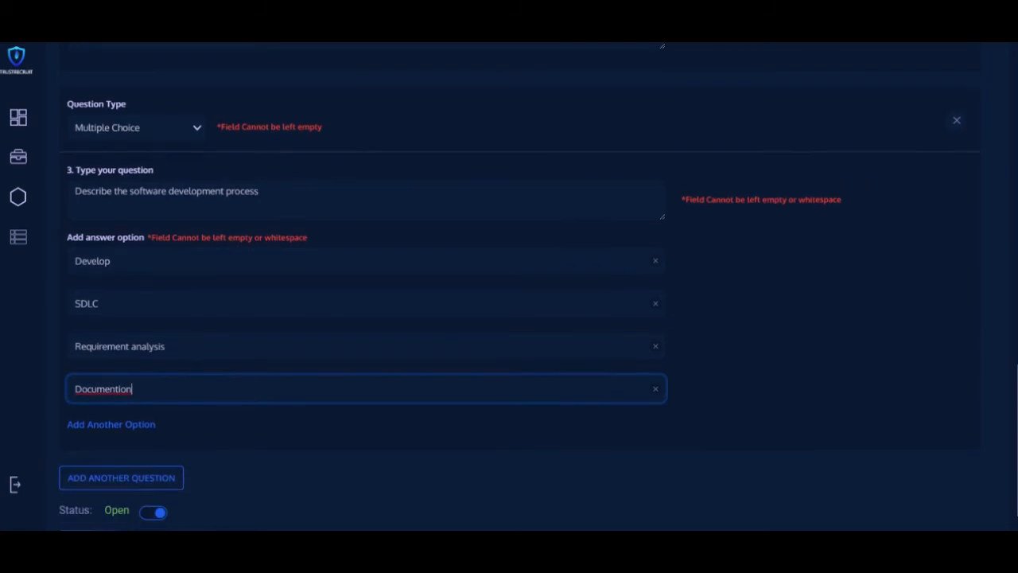
scroll(131, 384, "down", 1)
double_click(110, 339)
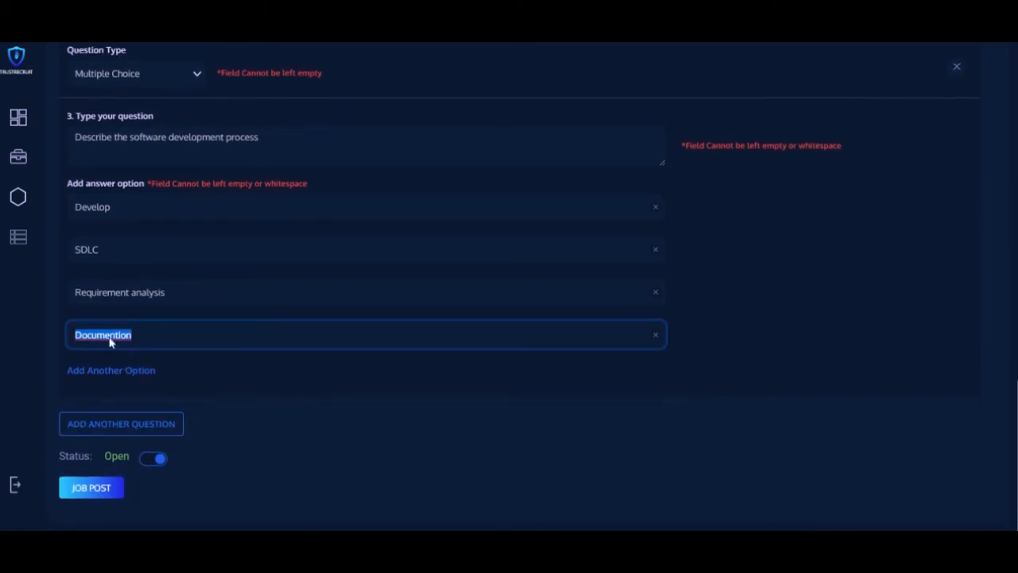
type("Documentation")
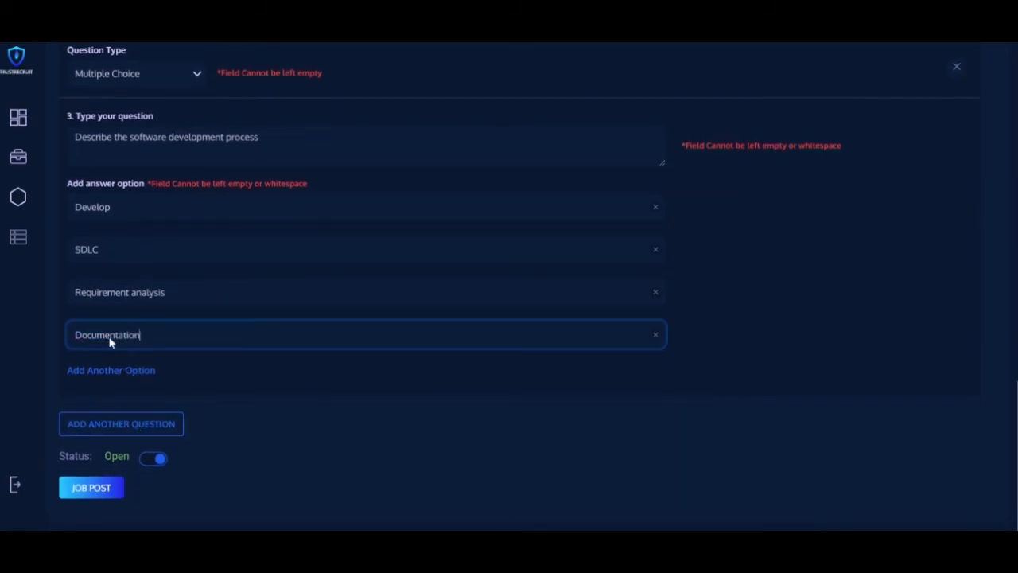
left_click(124, 434)
scroll(146, 318, "down", 2)
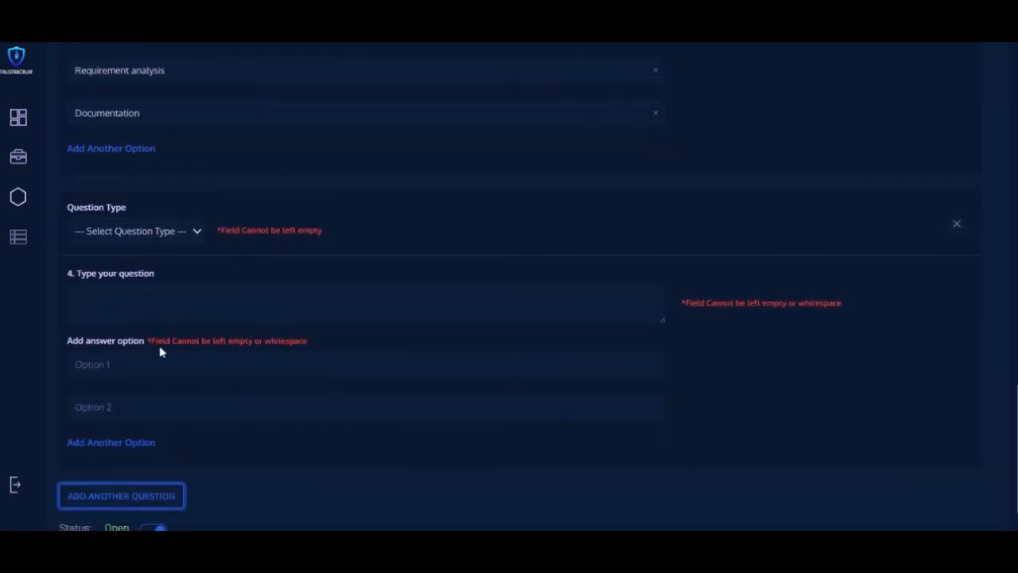
left_click(957, 224)
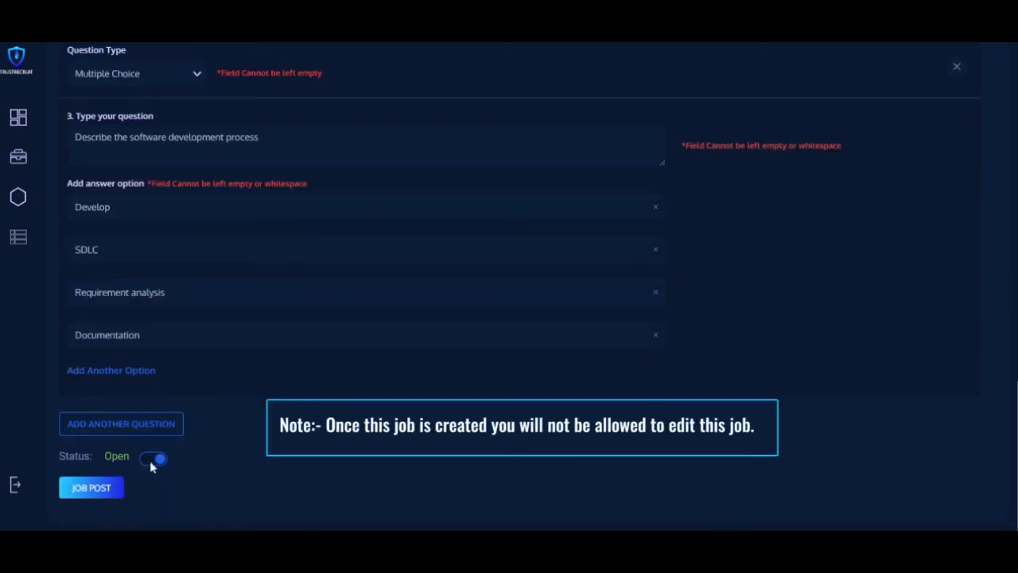
Step: Post the completed Software Developer job with its status set to Open
left_click(112, 490)
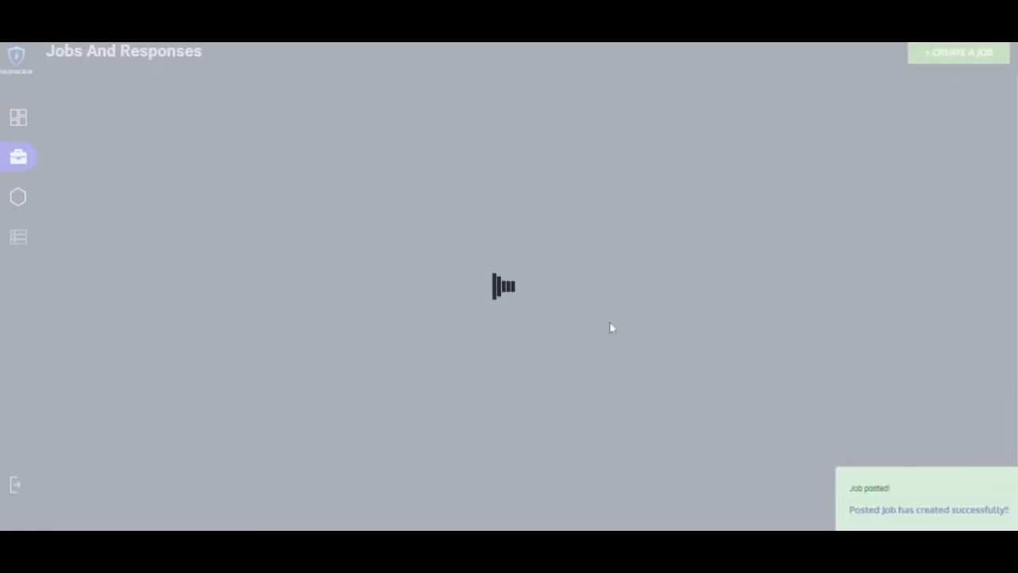
scroll(73, 216, "up", 8)
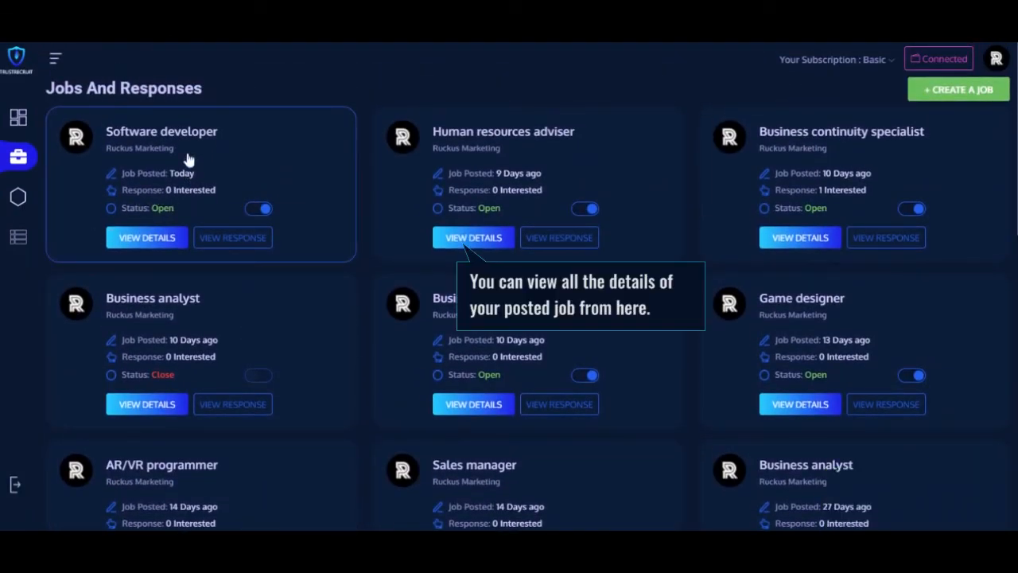
Step: Review the details and candidate questions of the newly posted Software developer job, and return to the job list
left_click(149, 237)
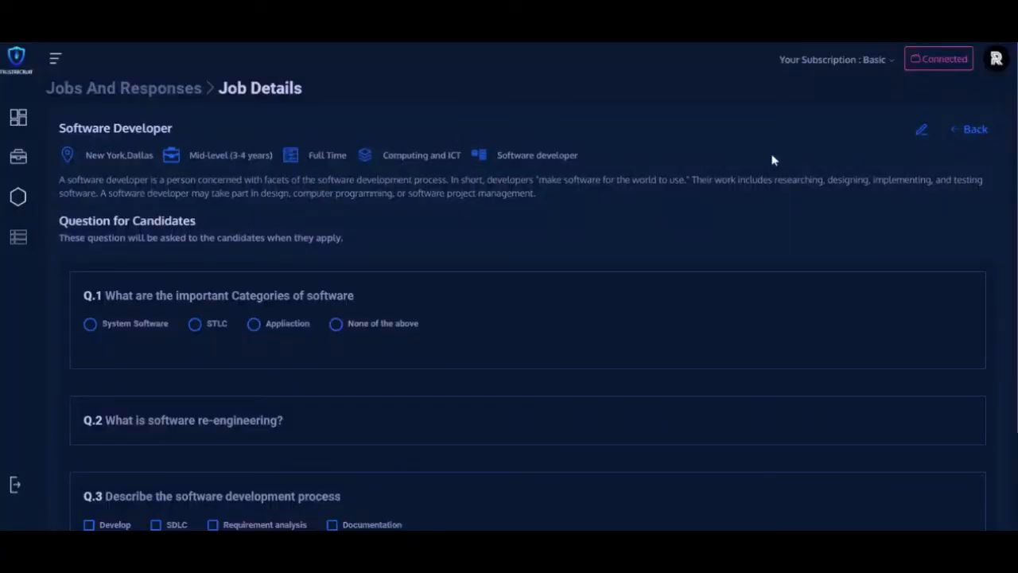
scroll(168, 166, "down", 1)
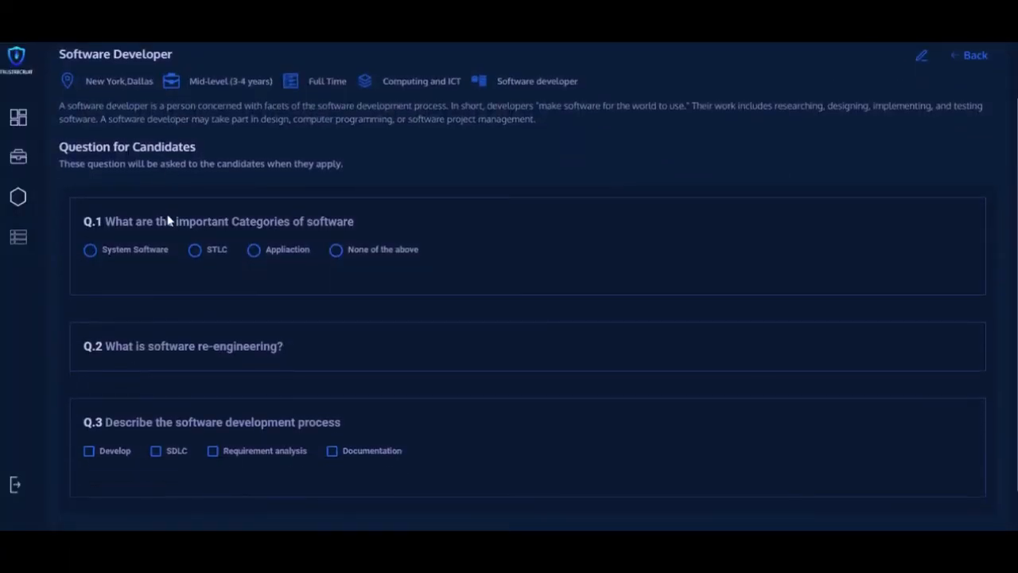
scroll(164, 250, "down", 1)
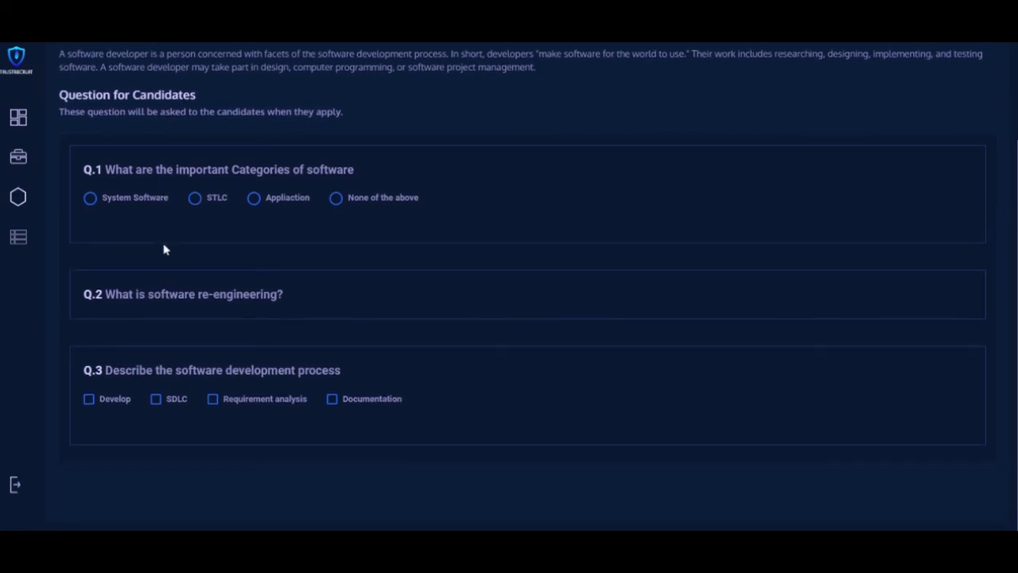
scroll(164, 250, "up", 2)
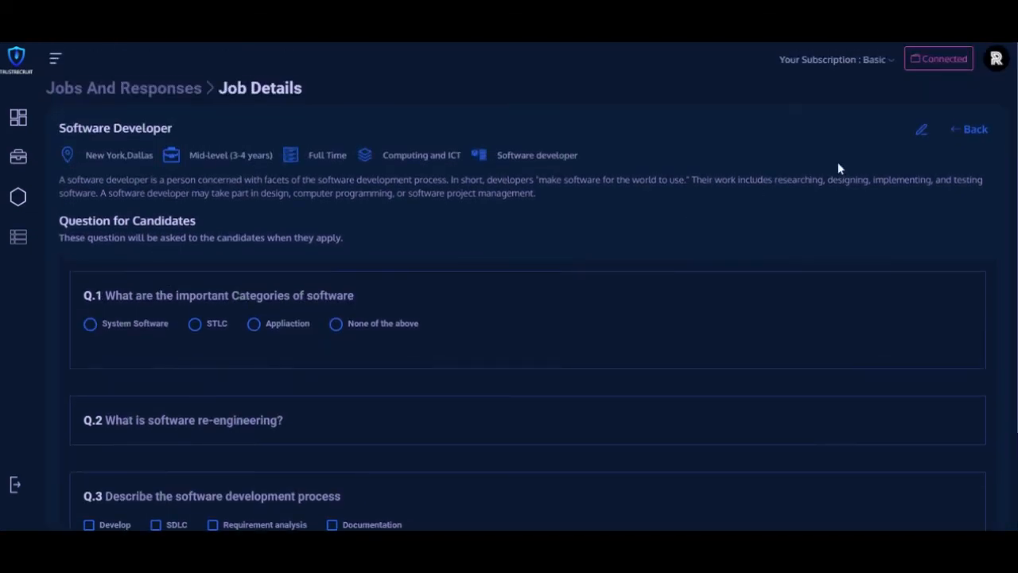
left_click(970, 130)
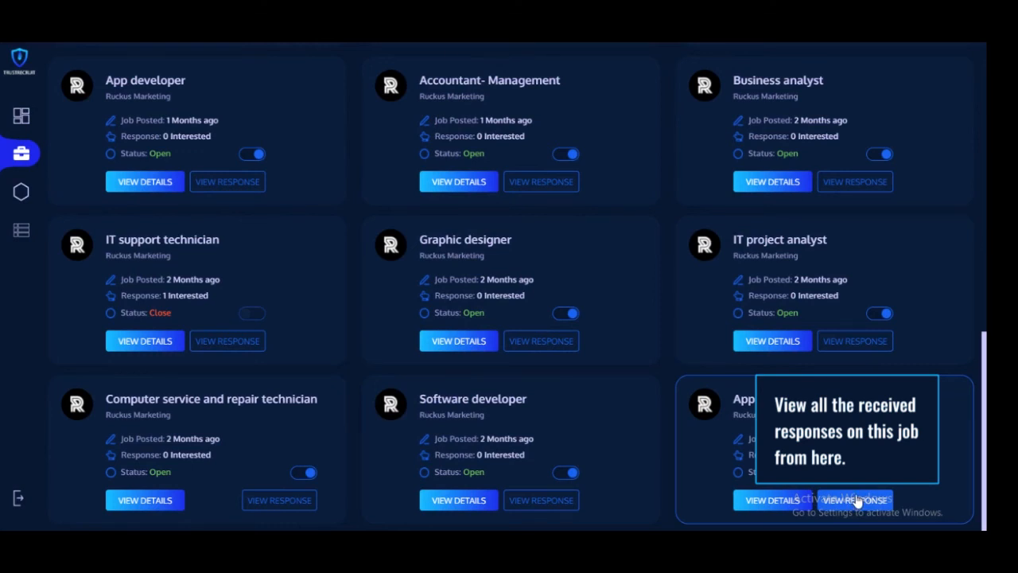
Step: Open the responses received for the last job in the list and examine the matching, experience and availability filter choices
left_click(857, 500)
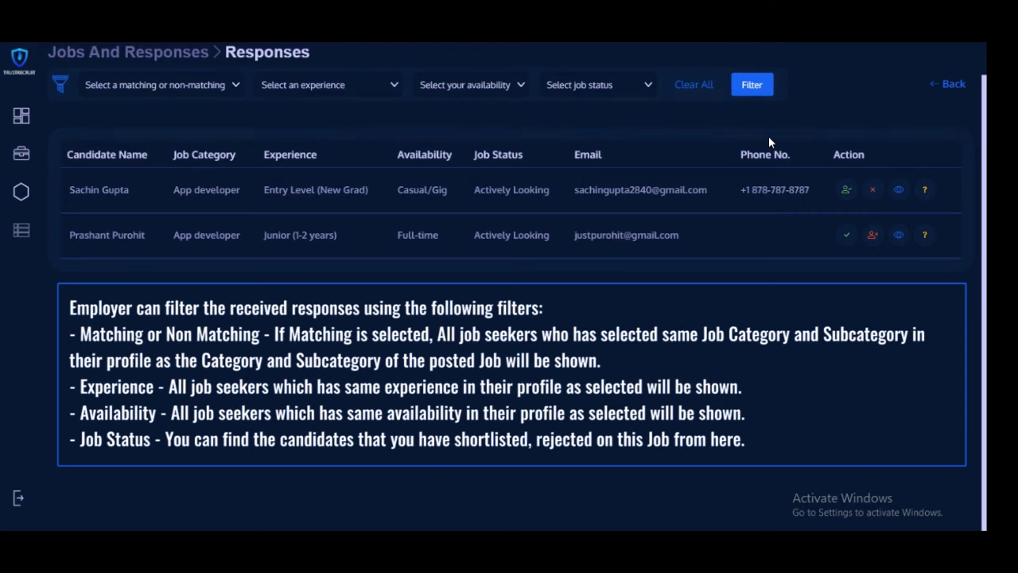
left_click(232, 87)
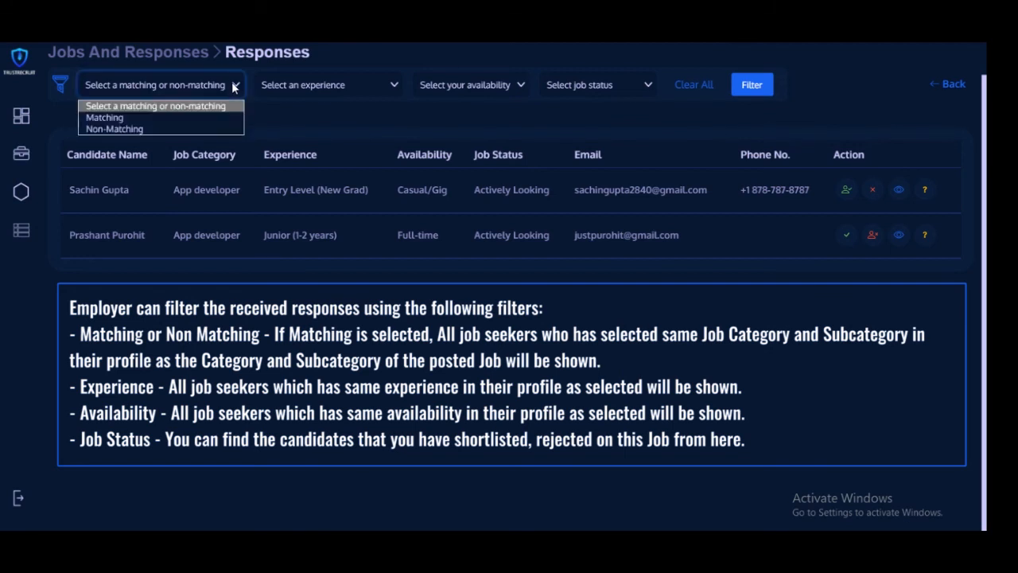
left_click(234, 85)
left_click(234, 84)
left_click(234, 86)
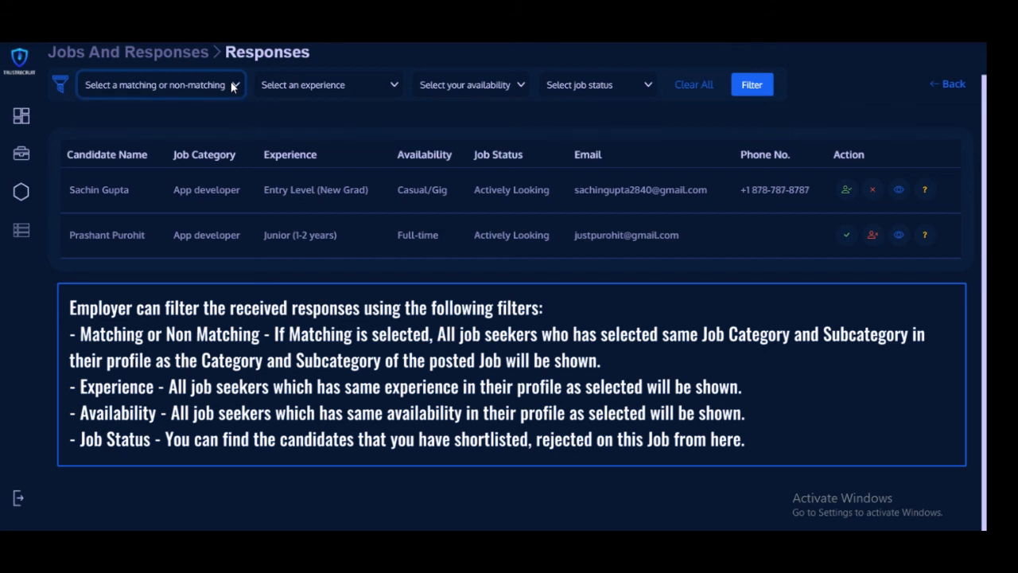
left_click(394, 86)
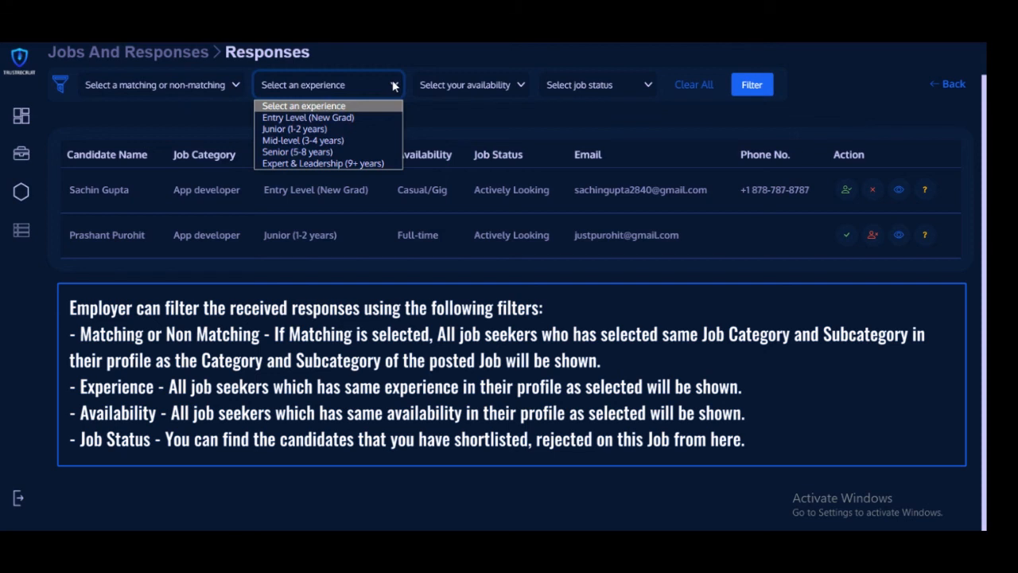
left_click(519, 86)
left_click(522, 86)
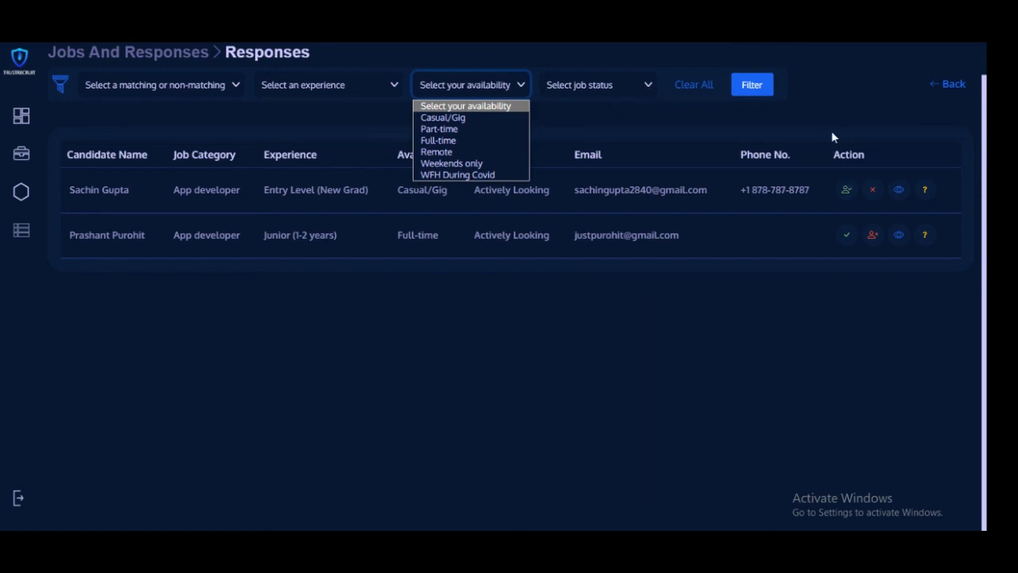
Step: Shortlist the first candidate in the responses list
left_click(846, 192)
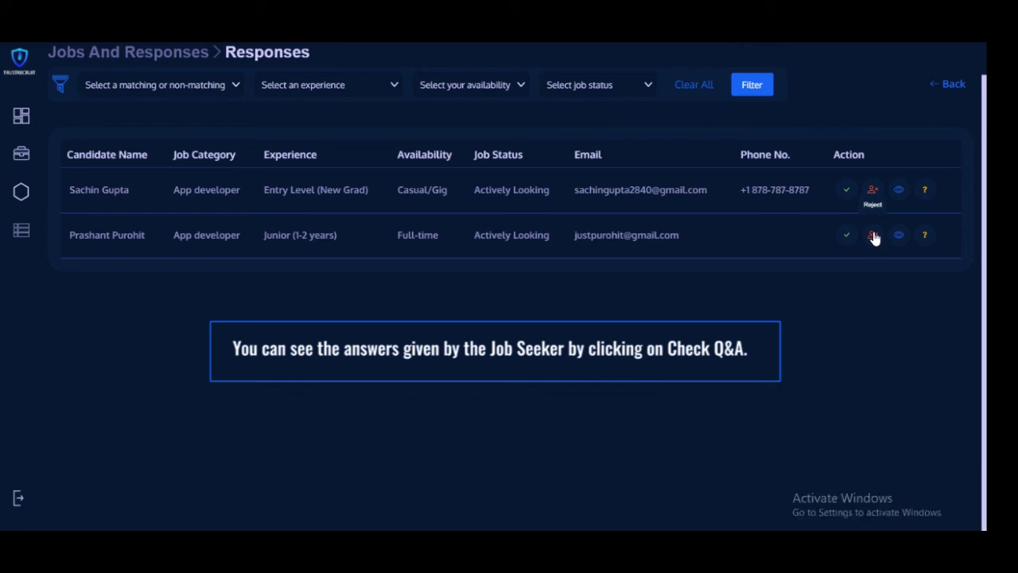
Step: Review the second candidate's answers to all the screening questions, and close the answers again
left_click(926, 236)
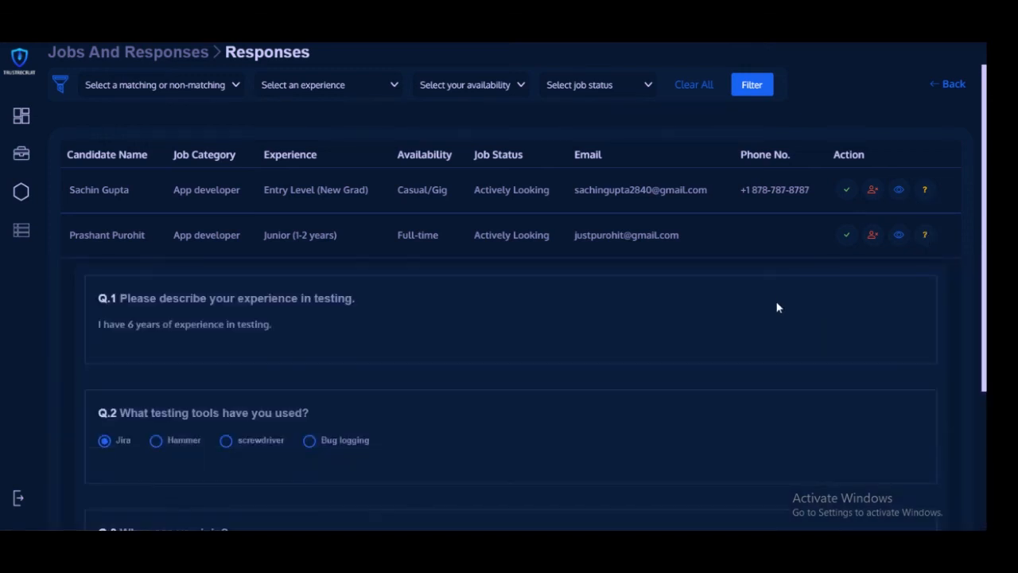
scroll(982, 277, "down", 2)
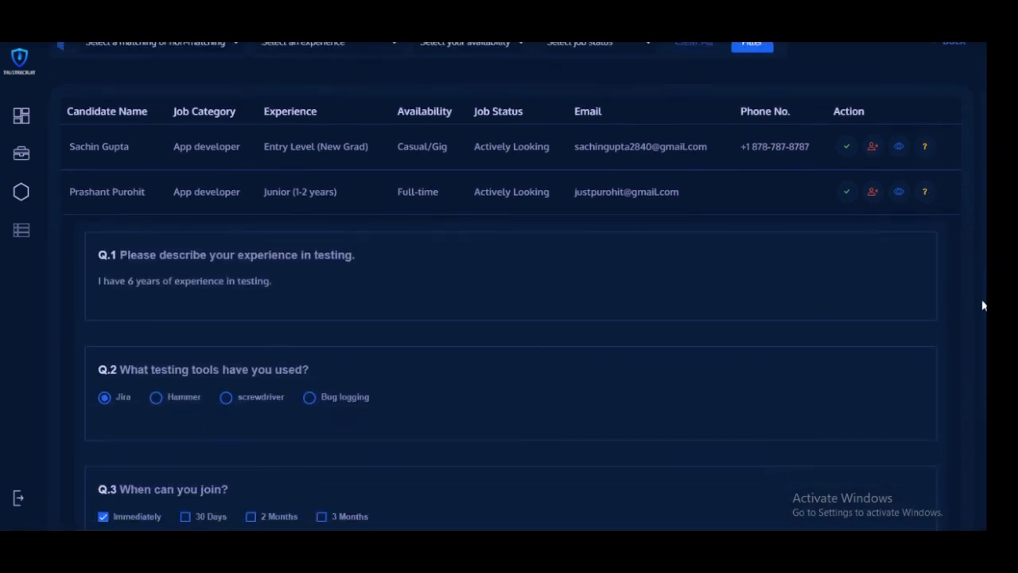
scroll(983, 323, "down", 3)
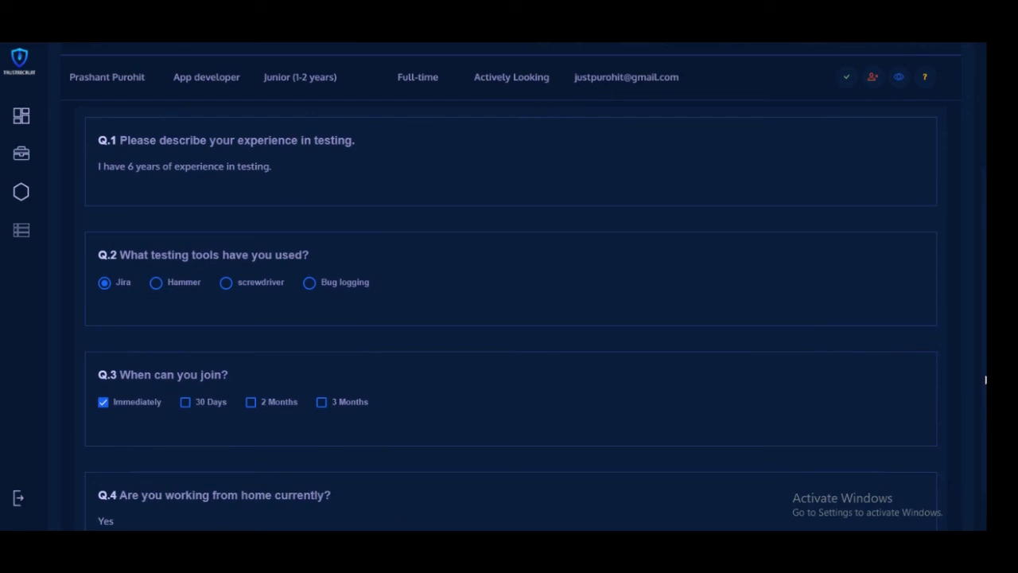
scroll(983, 327, "down", 1)
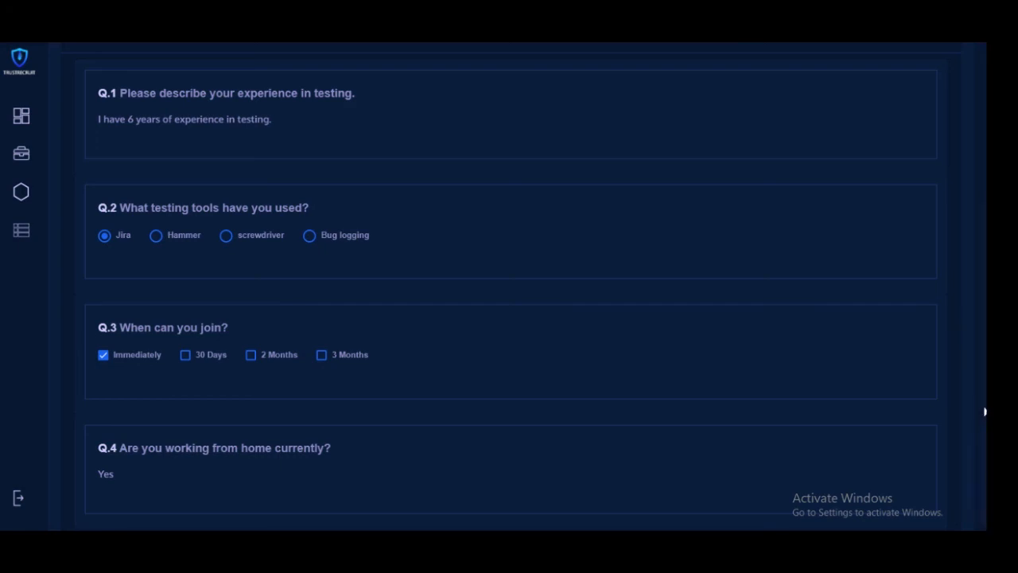
scroll(983, 400, "up", 1)
scroll(982, 400, "up", 5)
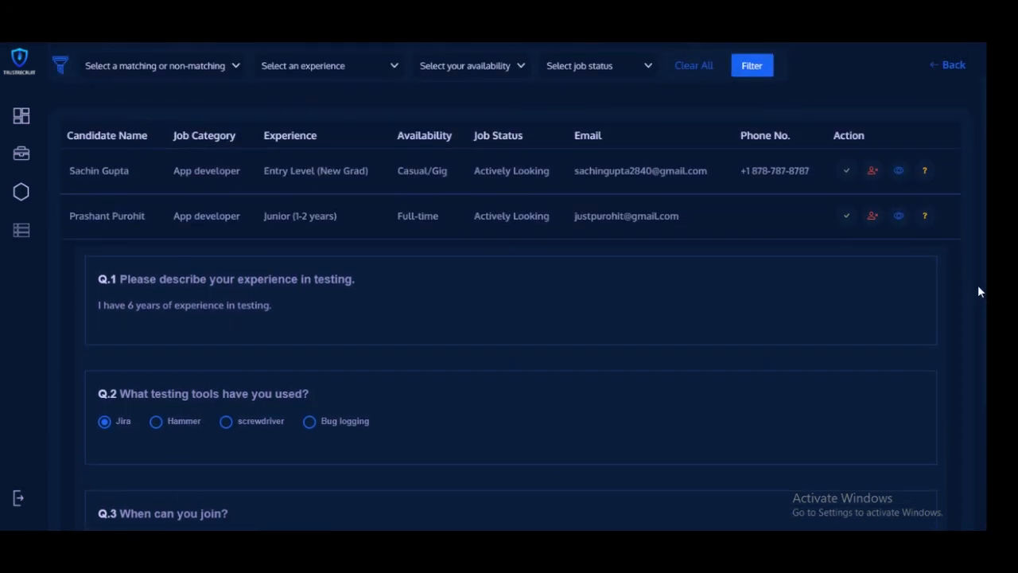
left_click(925, 219)
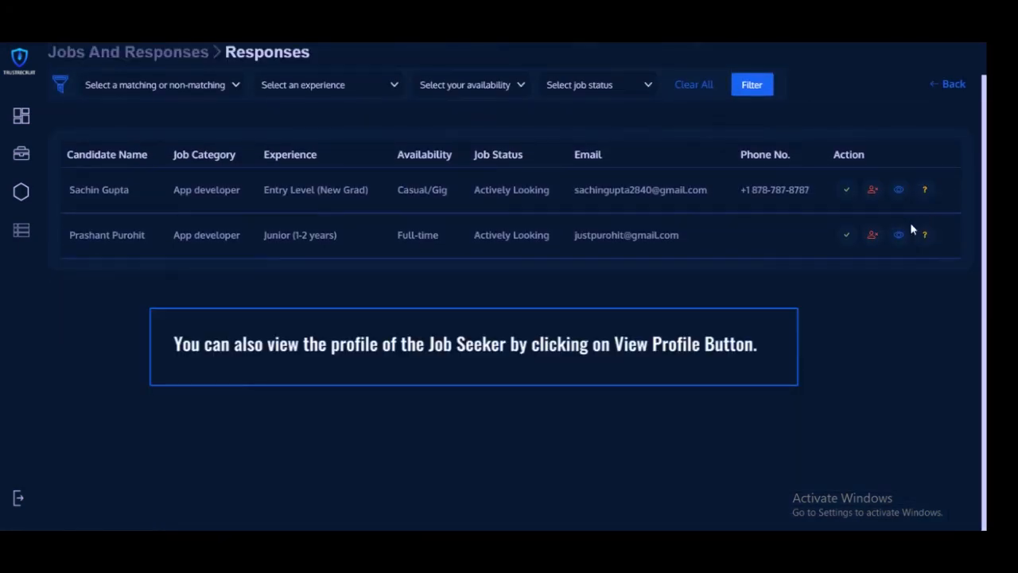
Step: Examine the second candidate's profile, including the full set of listed NFTs, and return to the responses list
left_click(899, 235)
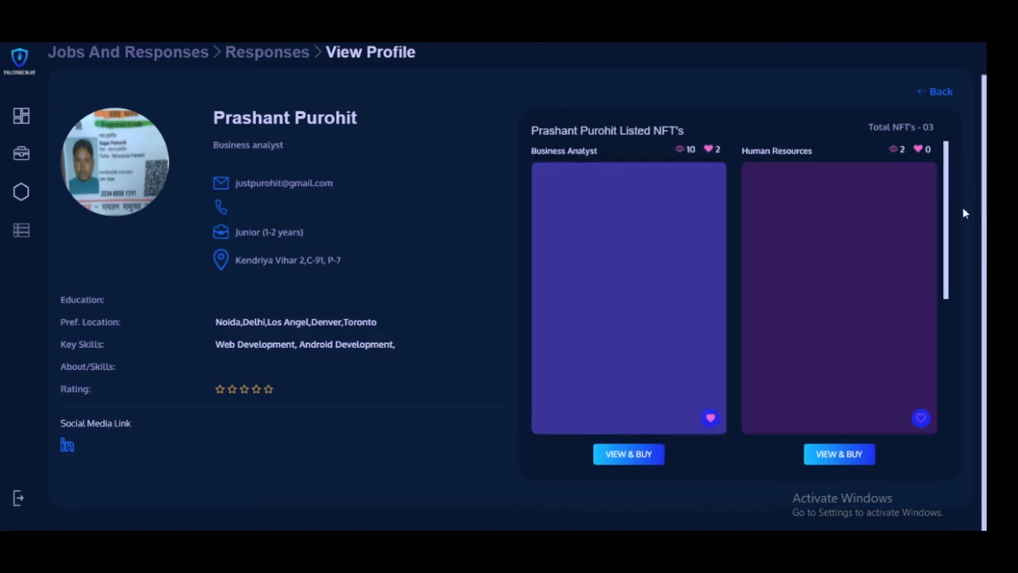
left_click_drag(945, 208, 893, 213)
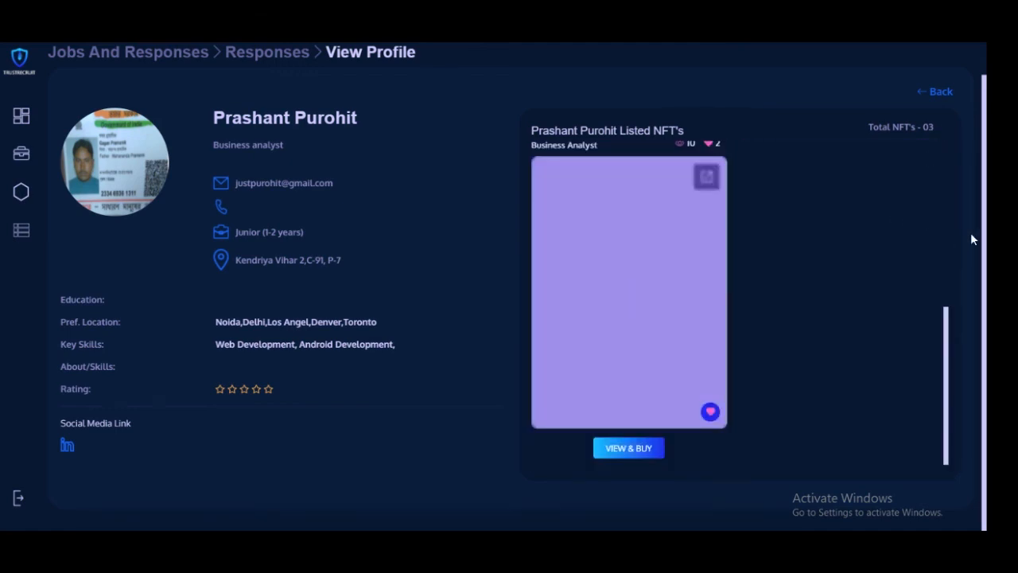
left_click_drag(946, 348, 948, 137)
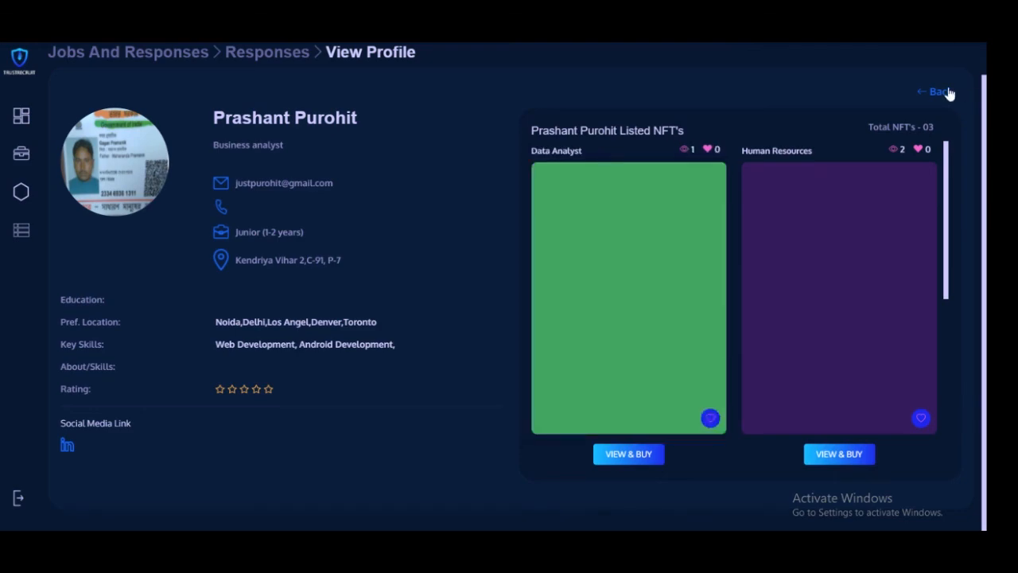
left_click(937, 92)
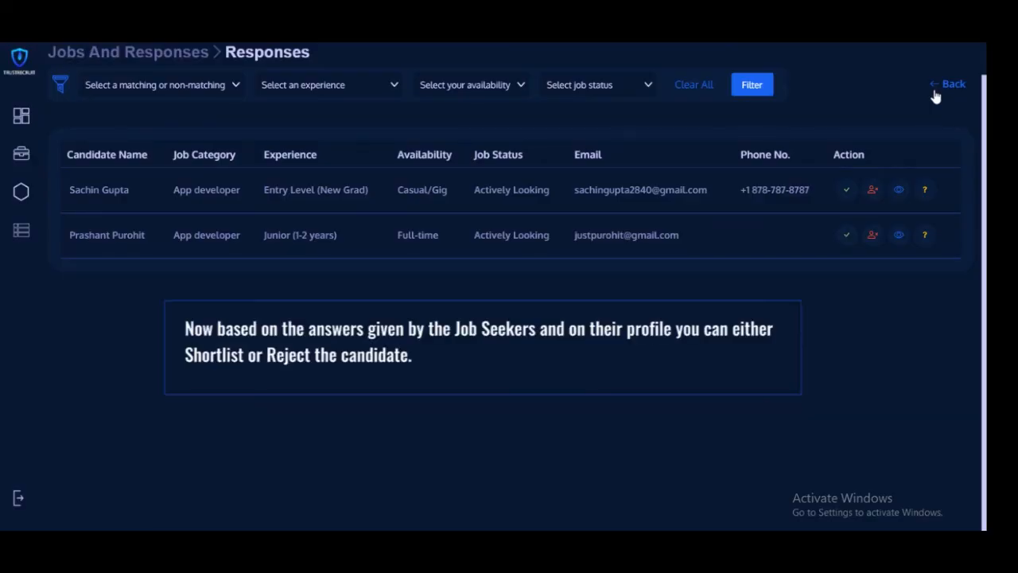
Step: Reject the second candidate in the responses list
left_click(872, 239)
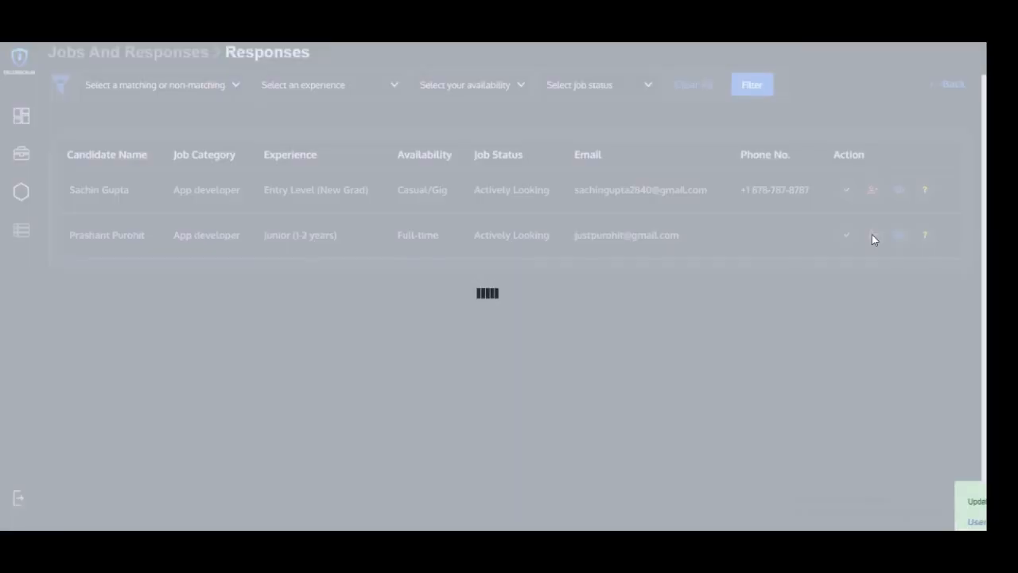